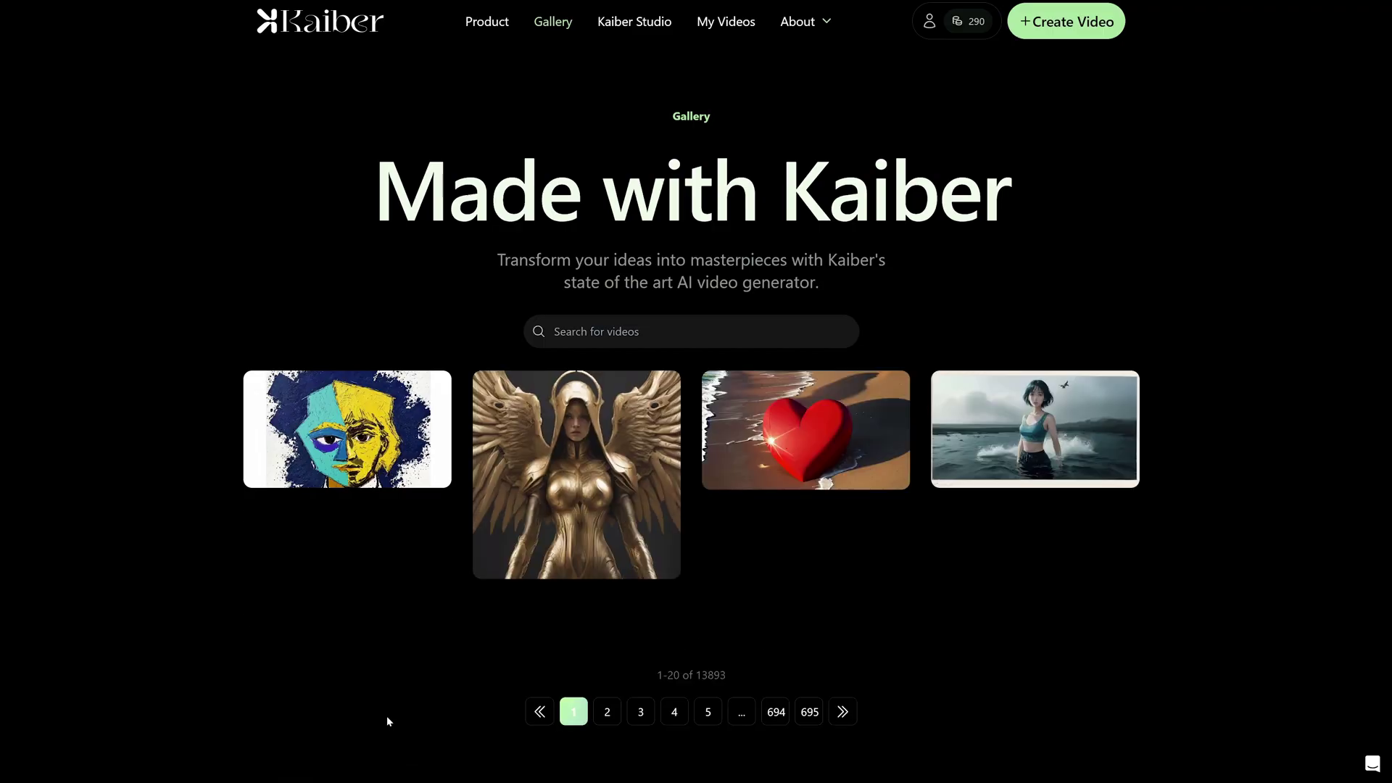
Step: Scroll down the Kaiber gallery to reach the Create Video option
scroll(1315, 523, "down", 10)
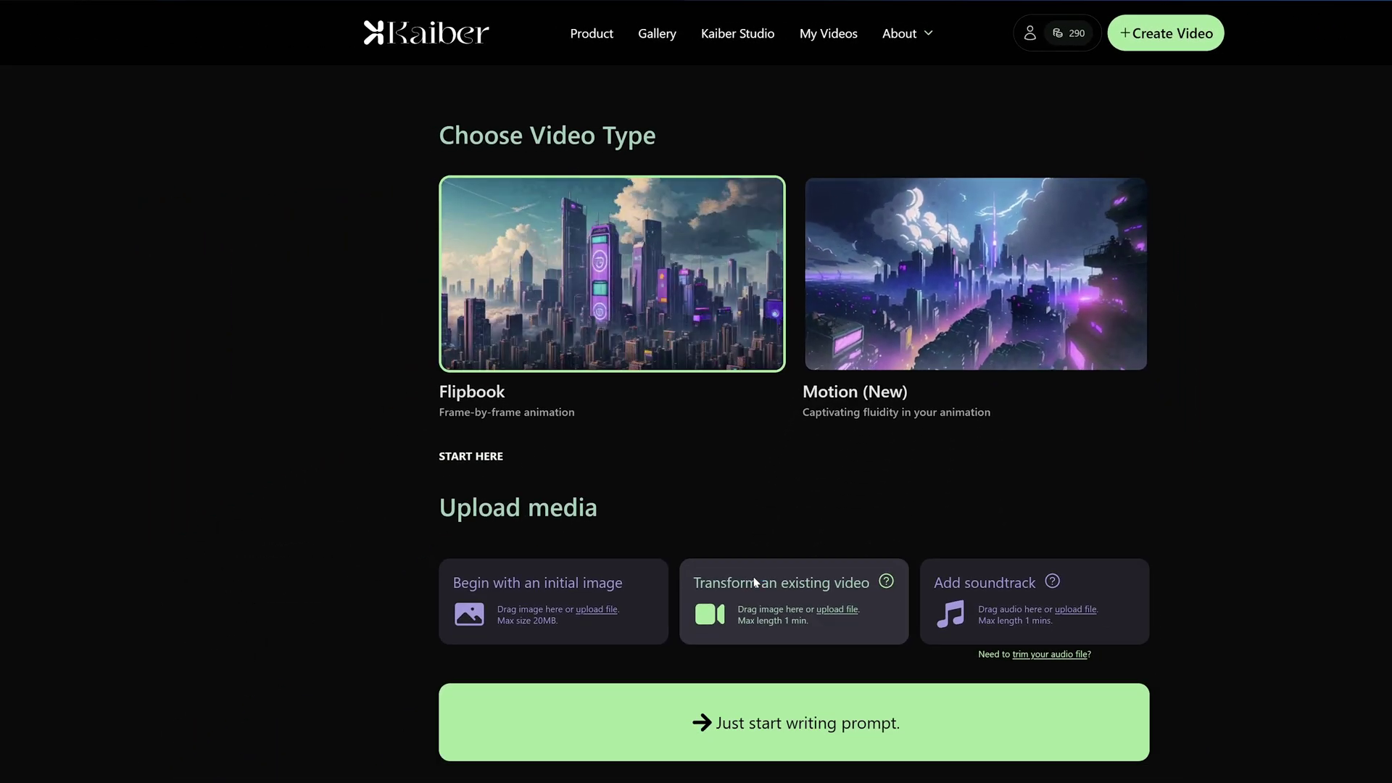
Step: Upload head movement.mp4 as the existing video to transform, then continue to the prompt page
left_click(754, 580)
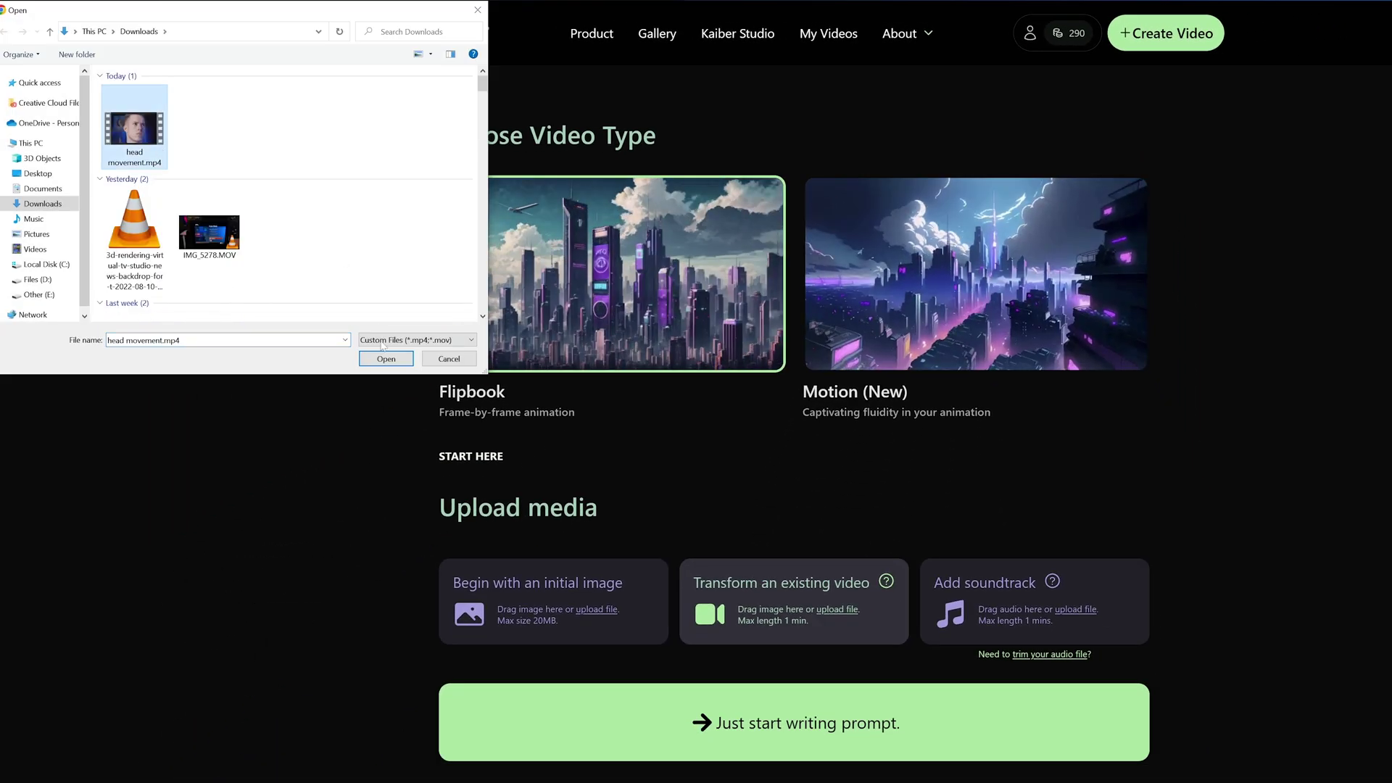
left_click(386, 358)
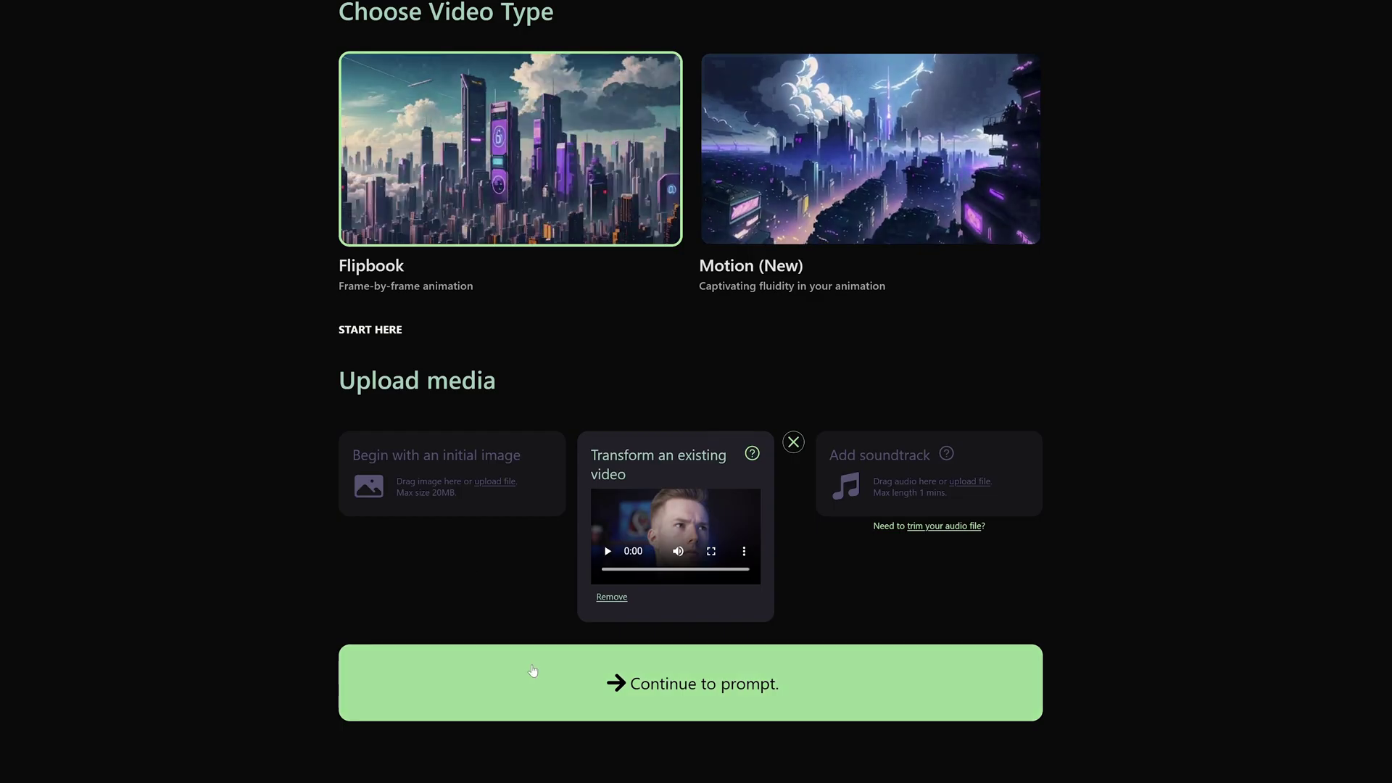
left_click(535, 668)
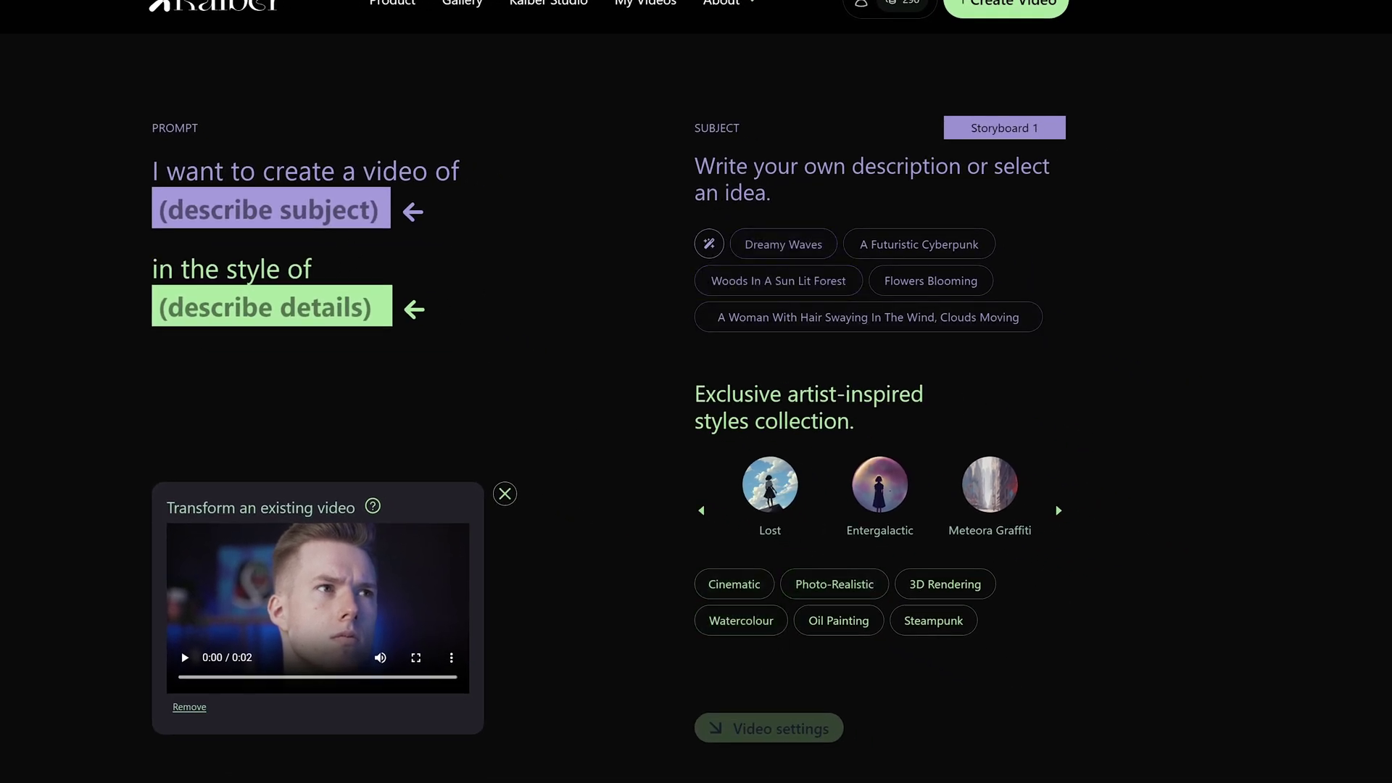
Step: Enter the subject prompt 'a futuristic cyborg with glowing eyes' and bring up the video settings
type("a futuristic cyborg with")
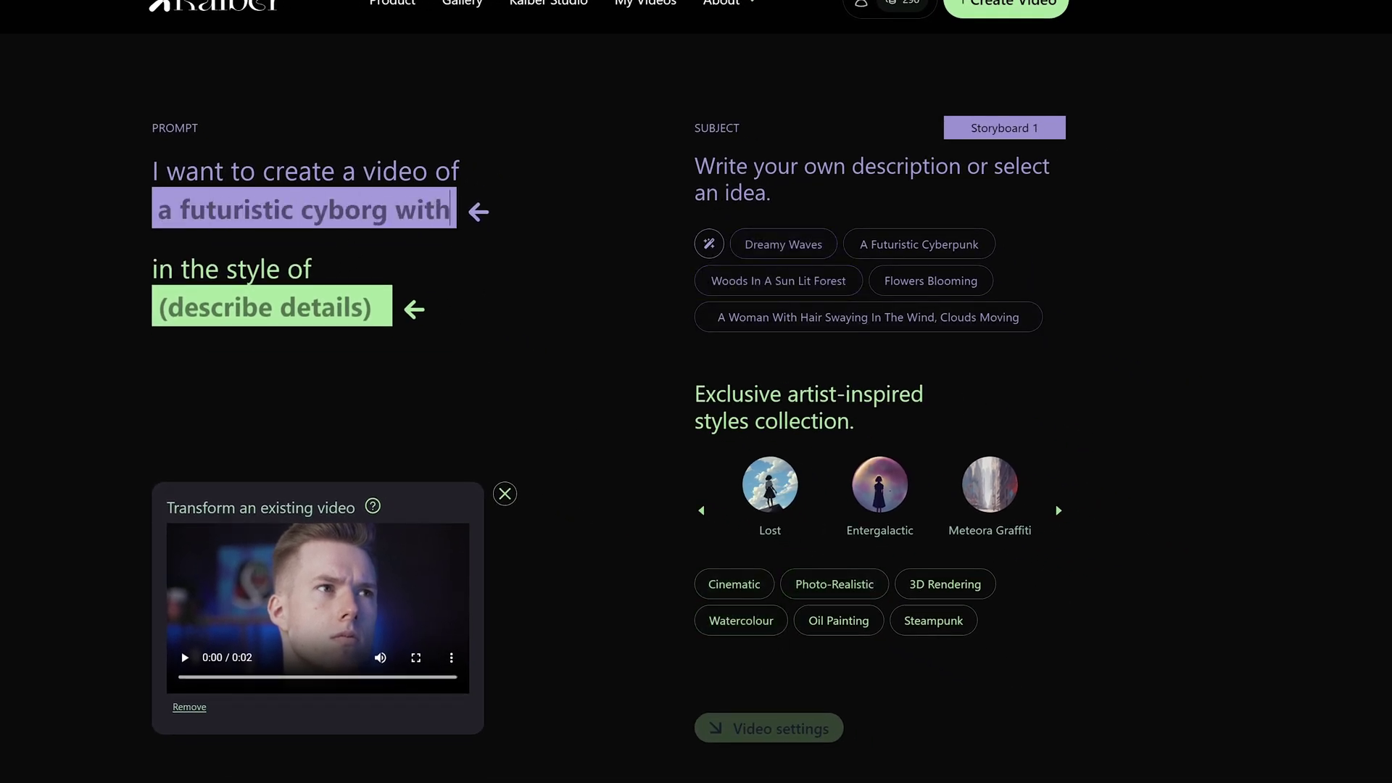
type(" glowing eyes")
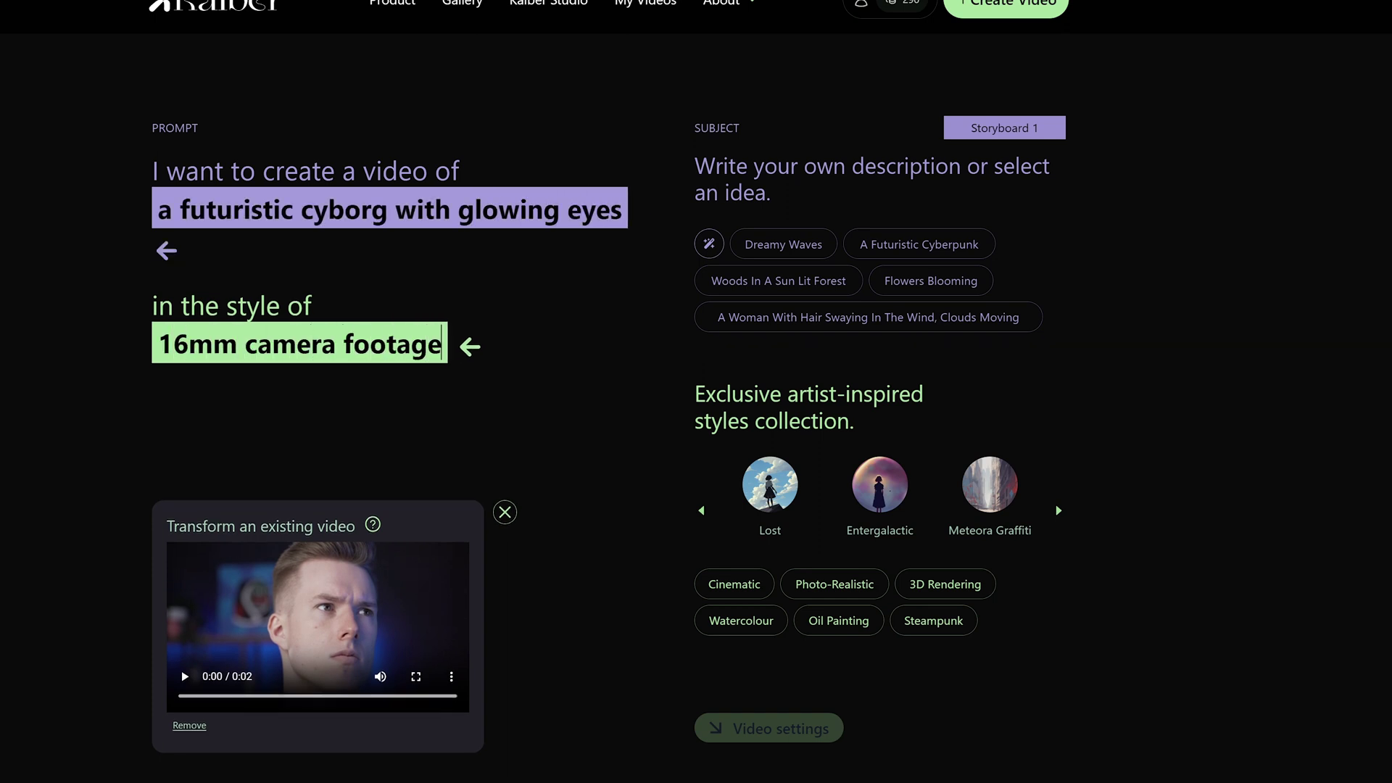
left_click(765, 728)
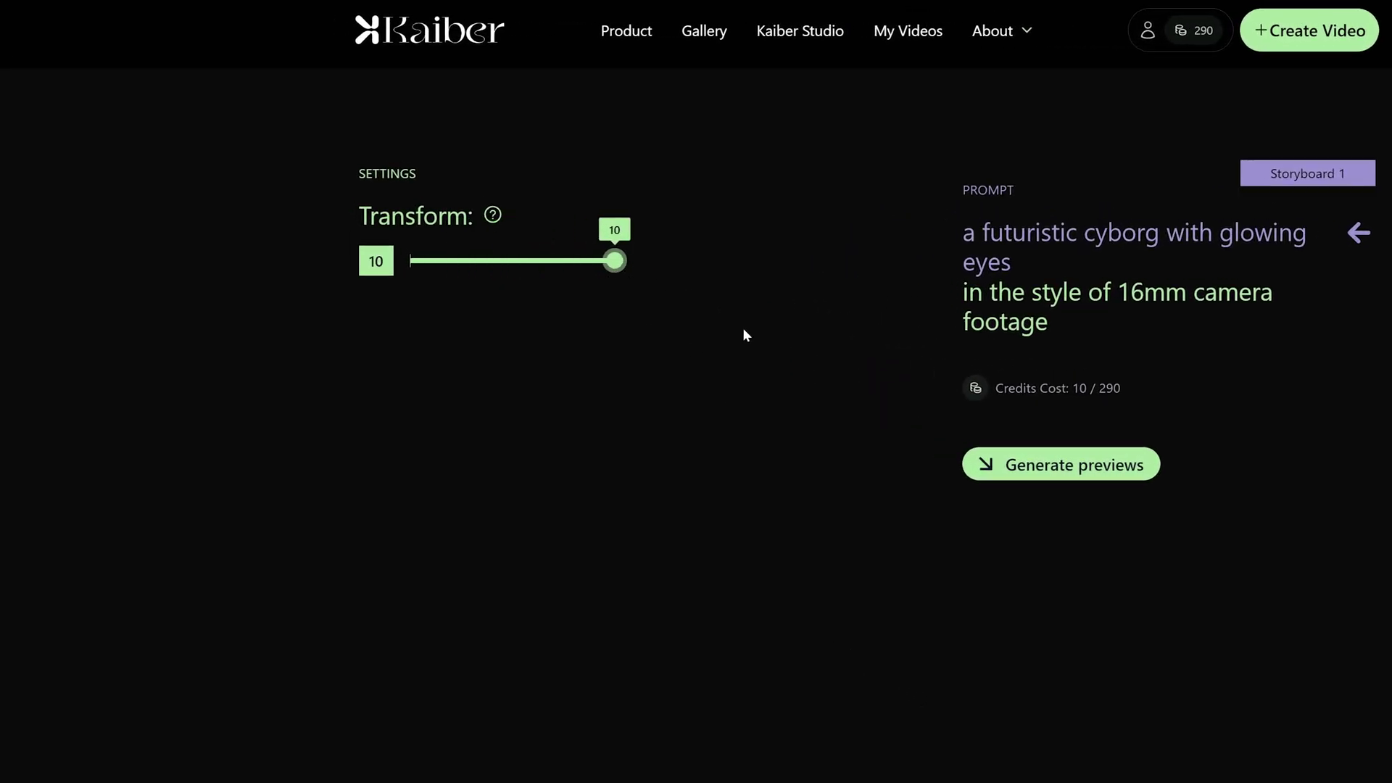
Step: Generate previews and create the cyborg video from the first, then pick Motion and browse for an image
left_click(1059, 472)
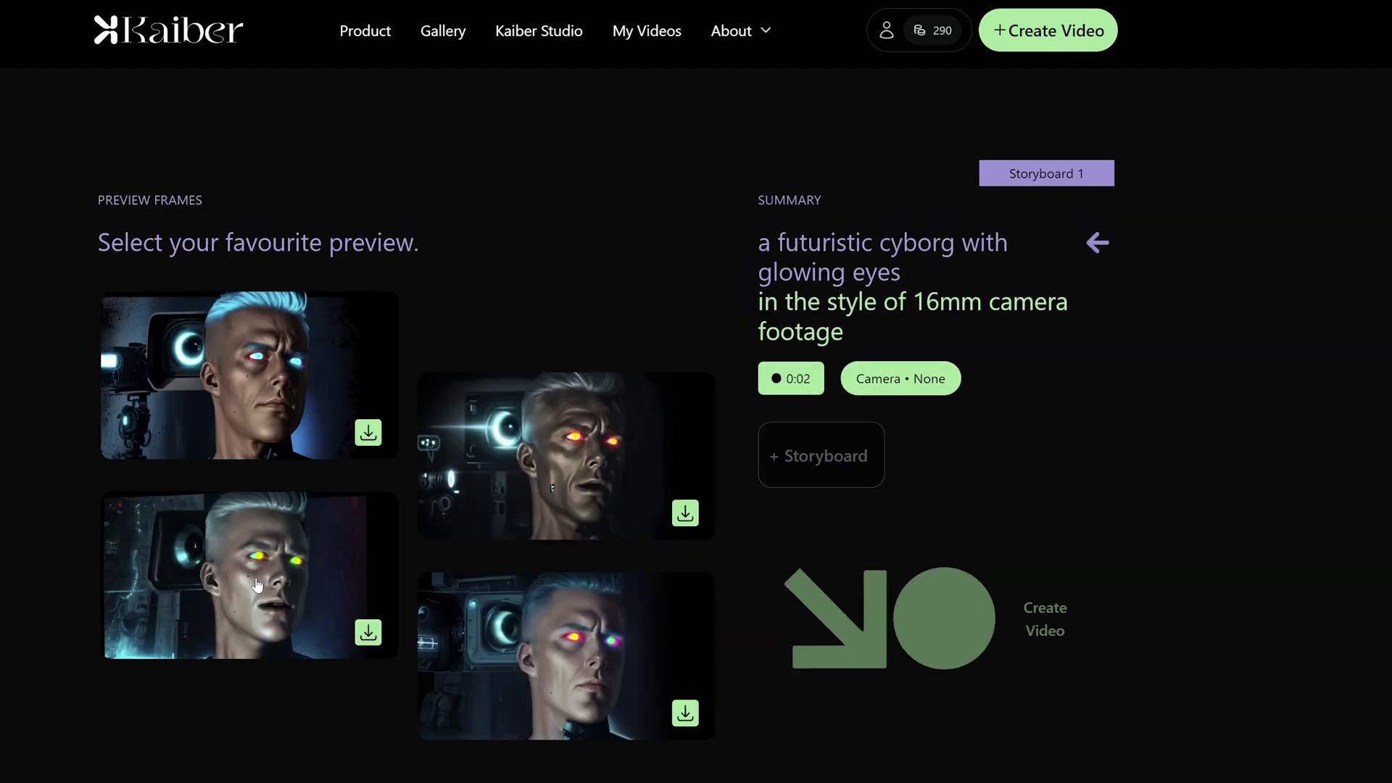
left_click(988, 635)
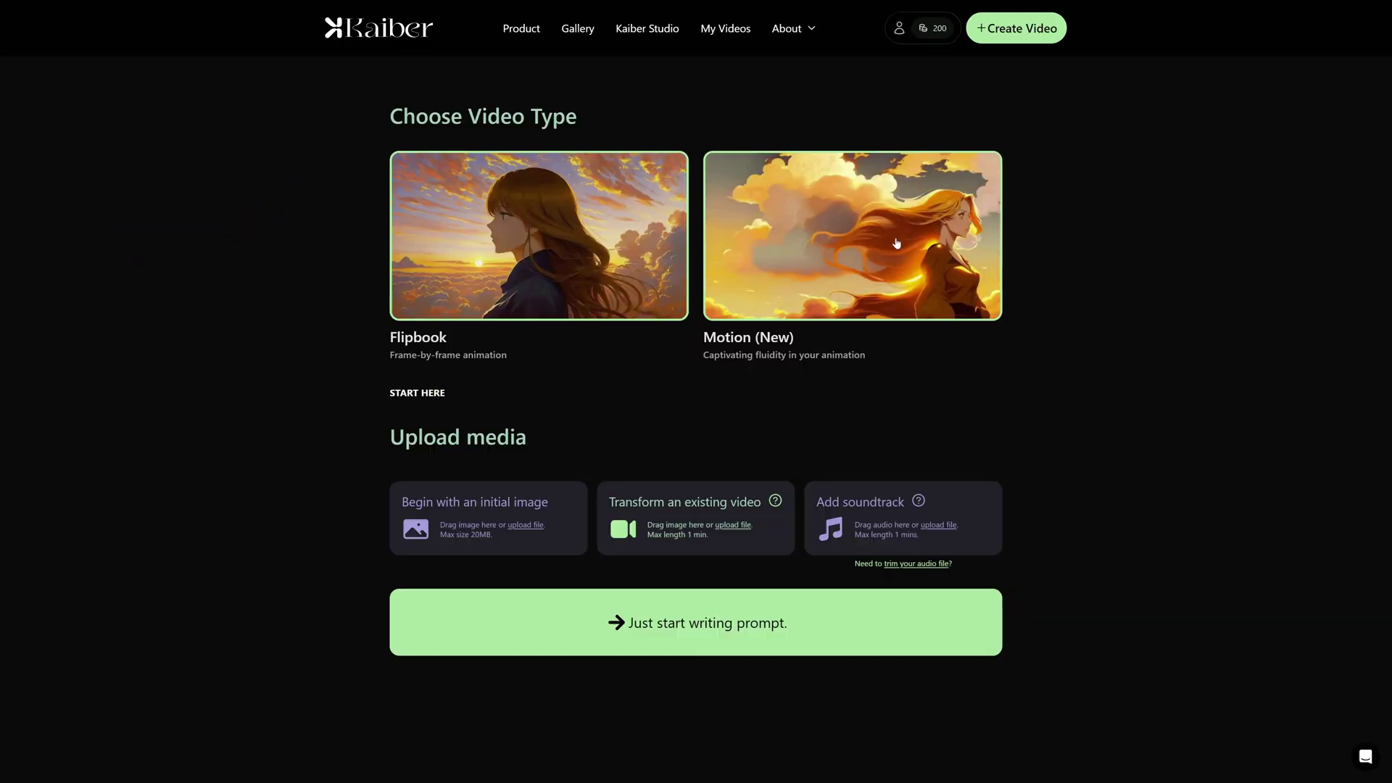
left_click(897, 243)
left_click(525, 524)
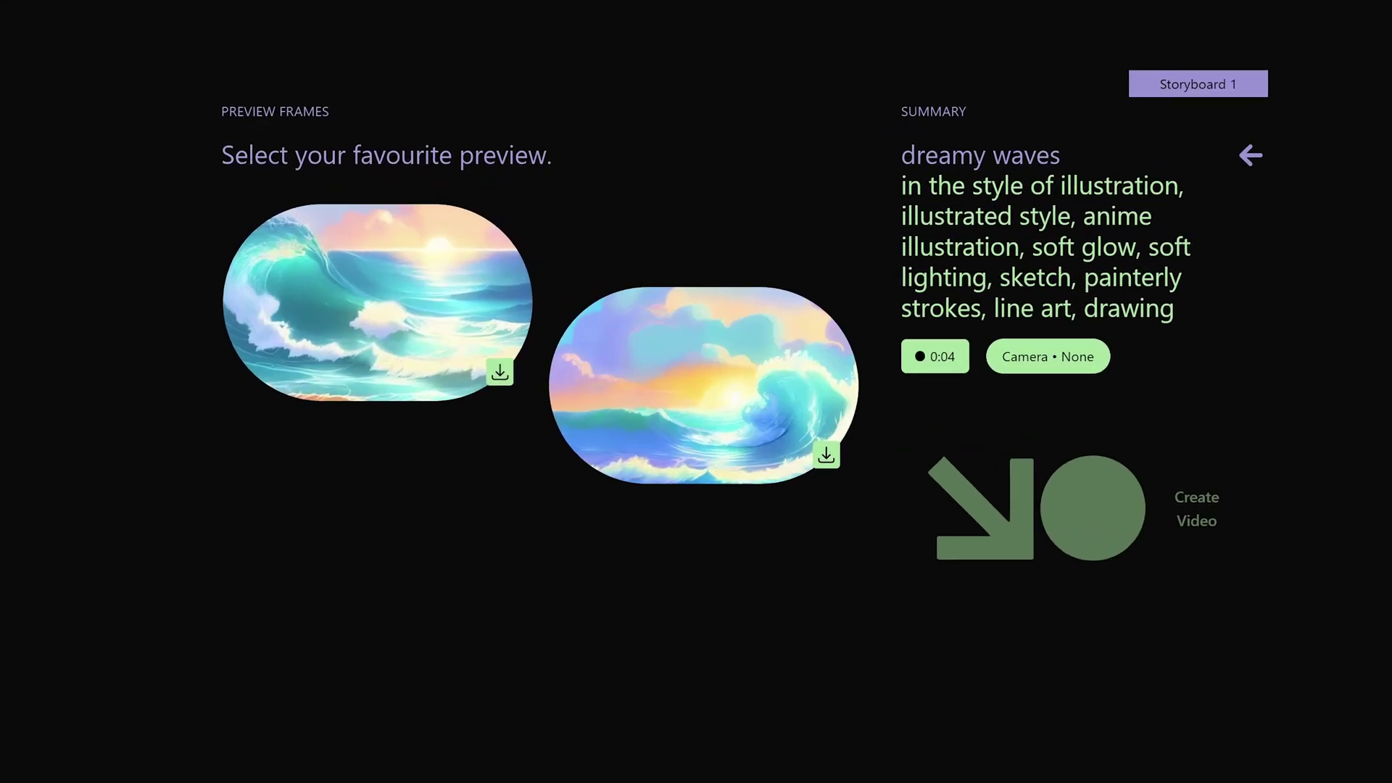
Step: Select the second dreamy waves preview frame and start creating the video from it
left_click(724, 410)
left_click(1180, 537)
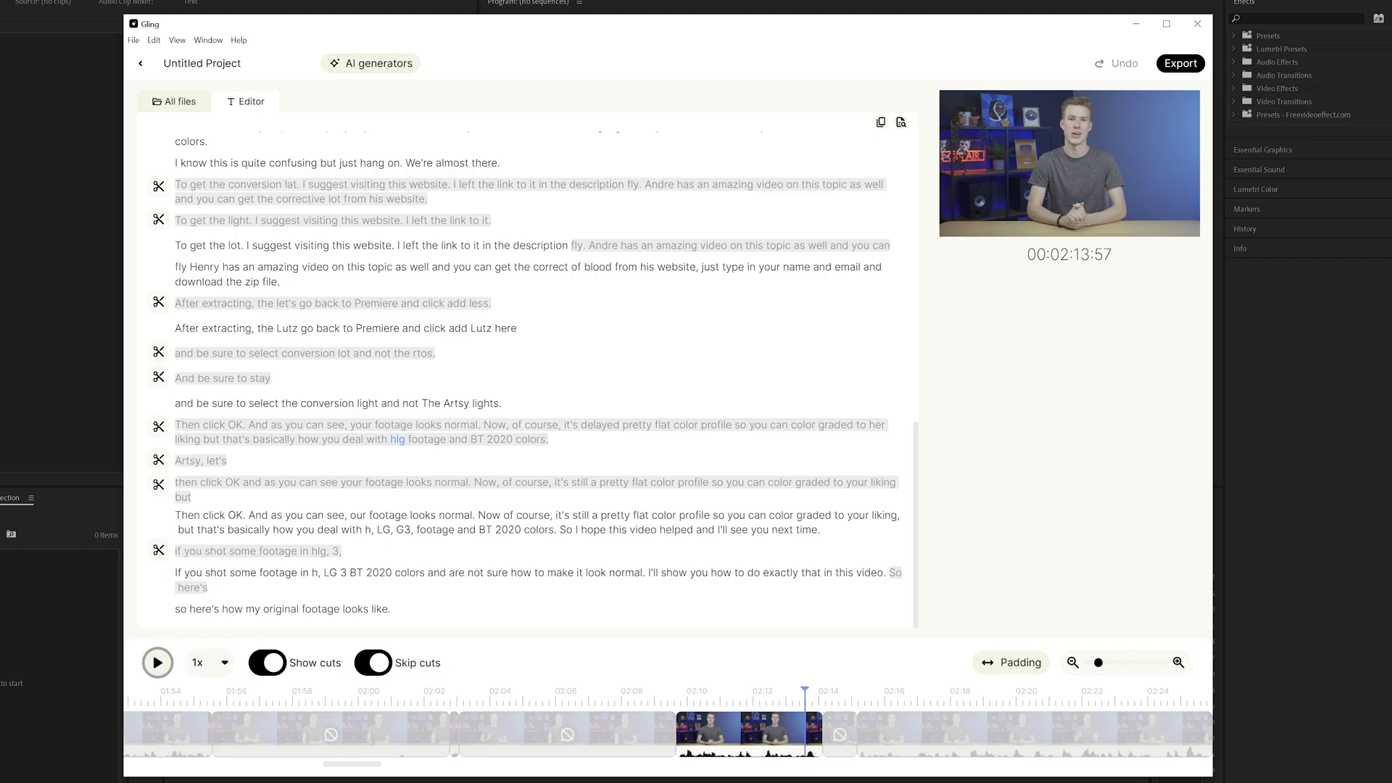
Step: Scroll the finished C0030.MP4 transcript back to the top in Gling's editor
scroll(432, 395, "up", 10)
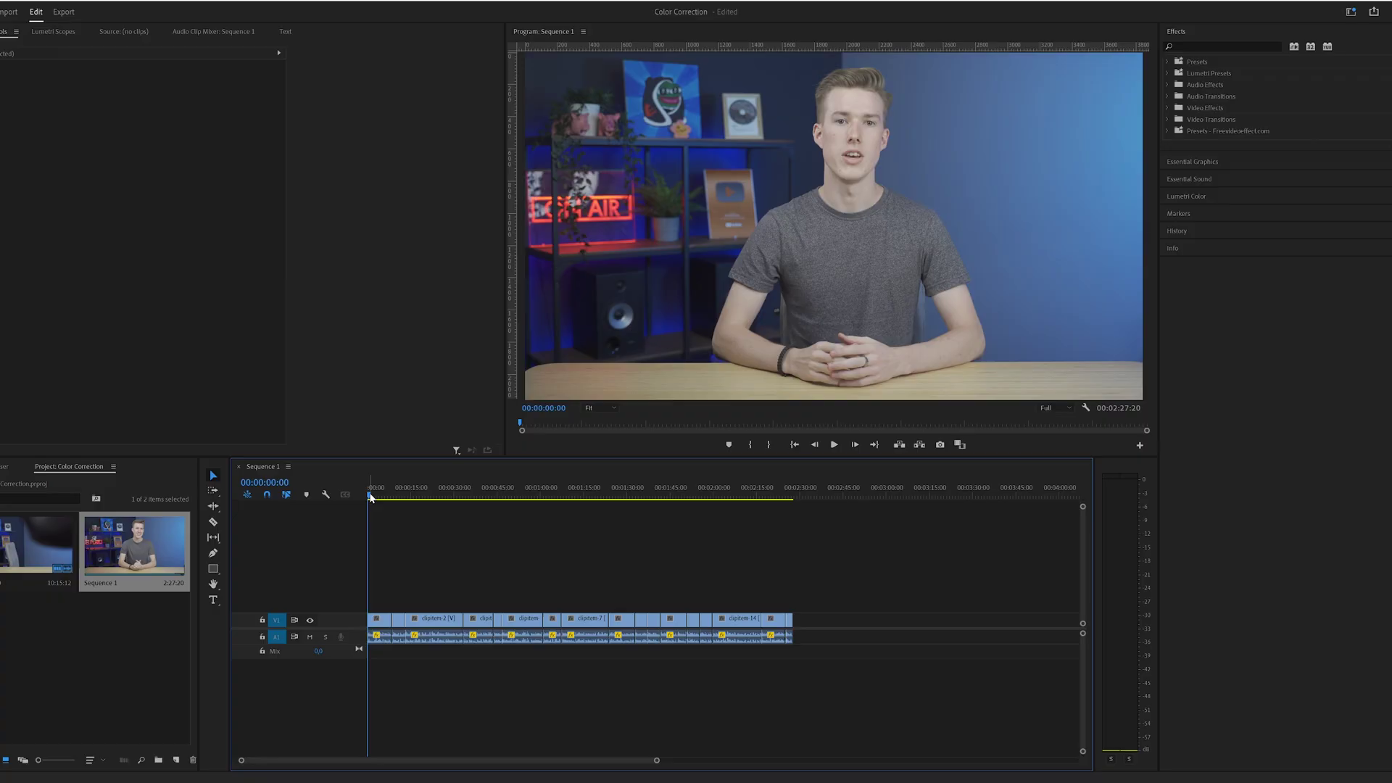
key("space")
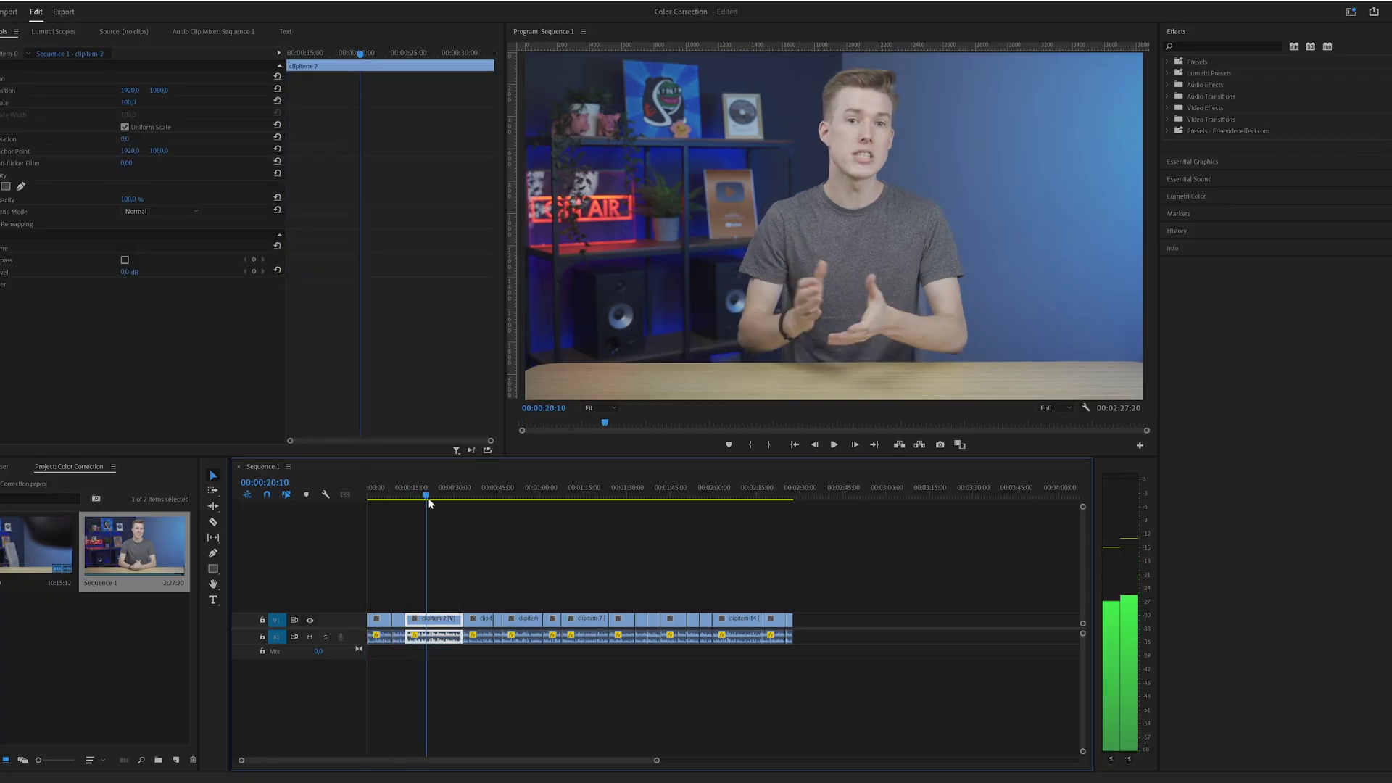
scroll(397, 597, "up", 1)
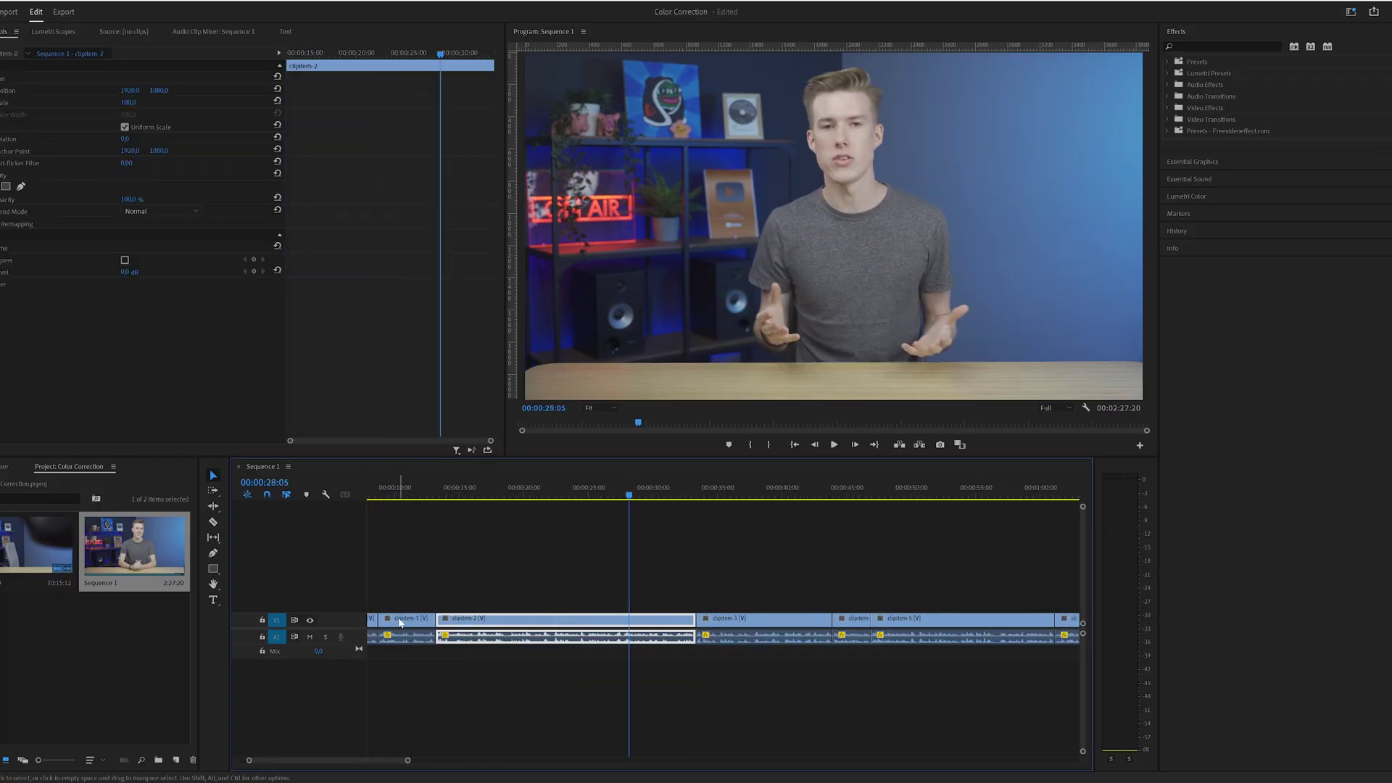
left_click(463, 598)
left_click(545, 496)
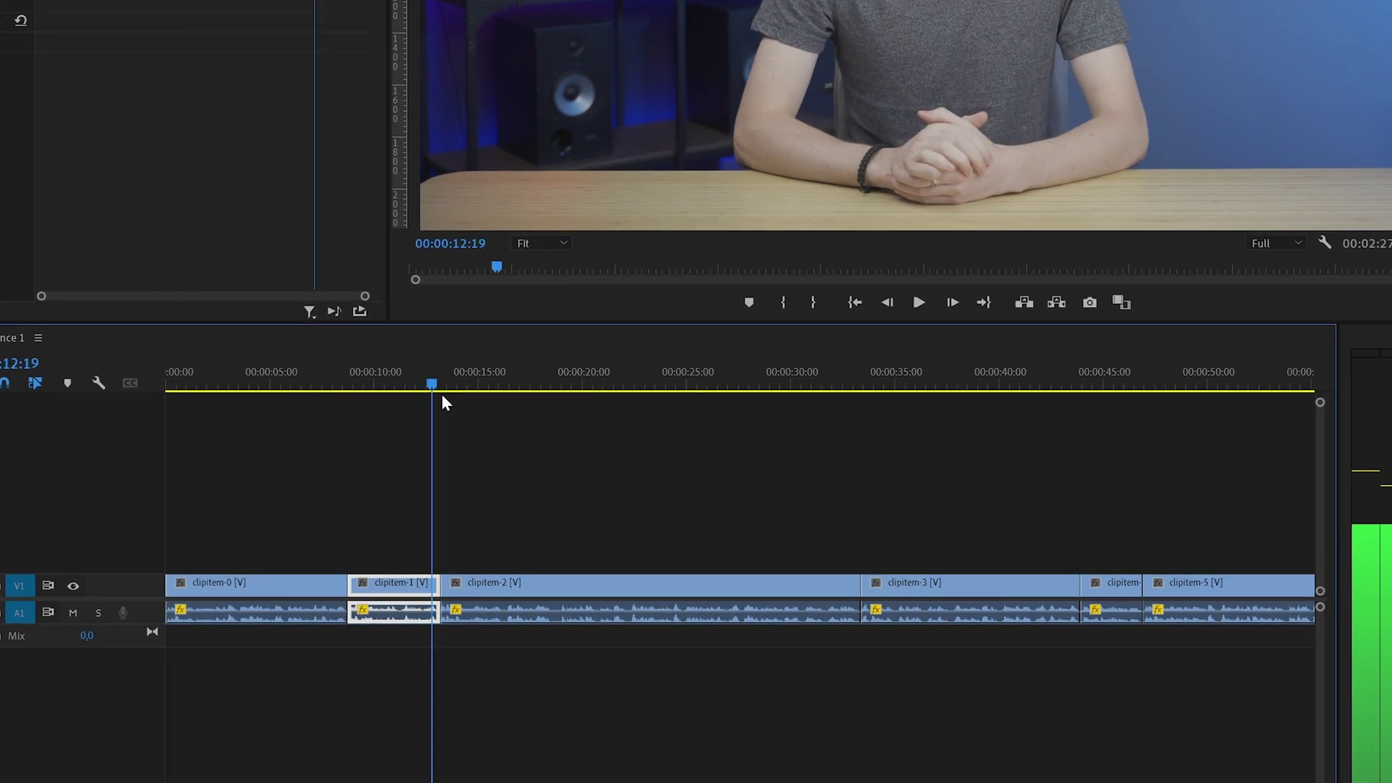
mouse_move(441, 393)
left_mouse_down()
mouse_move(1184, 413)
mouse_move(456, 395)
left_mouse_up()
key("Home")
key("minus")
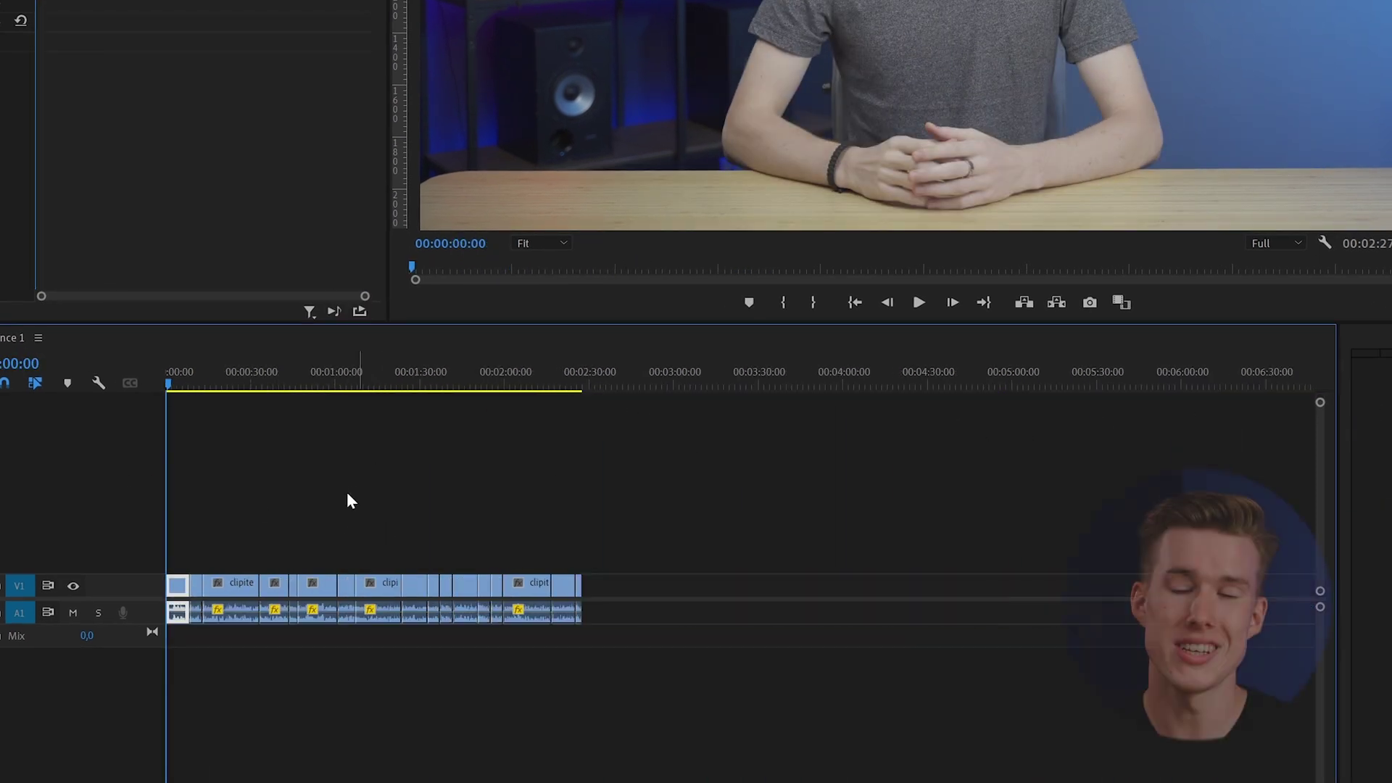
left_click_drag(322, 384, 273, 458)
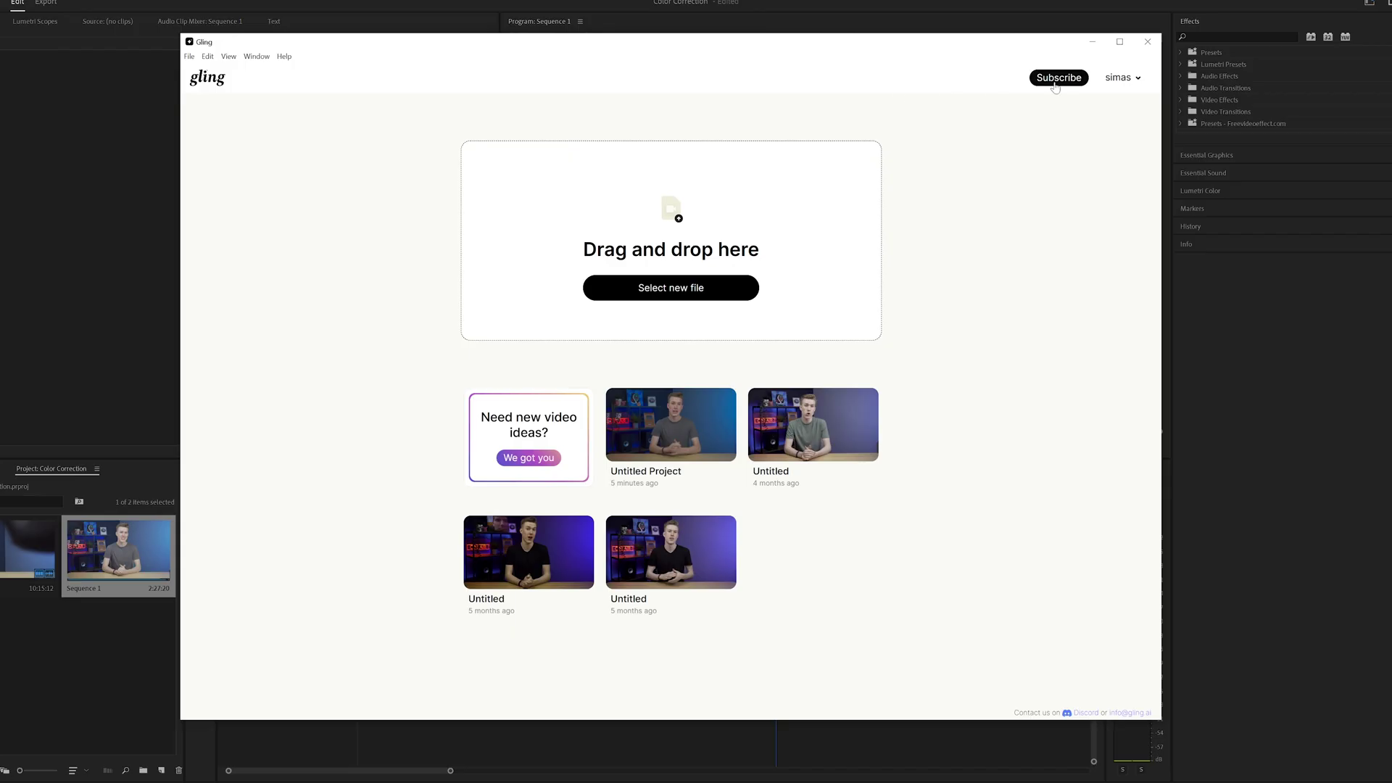
Step: Show Gling's subscription pricing plans using the home window's Subscribe button
left_click(1057, 79)
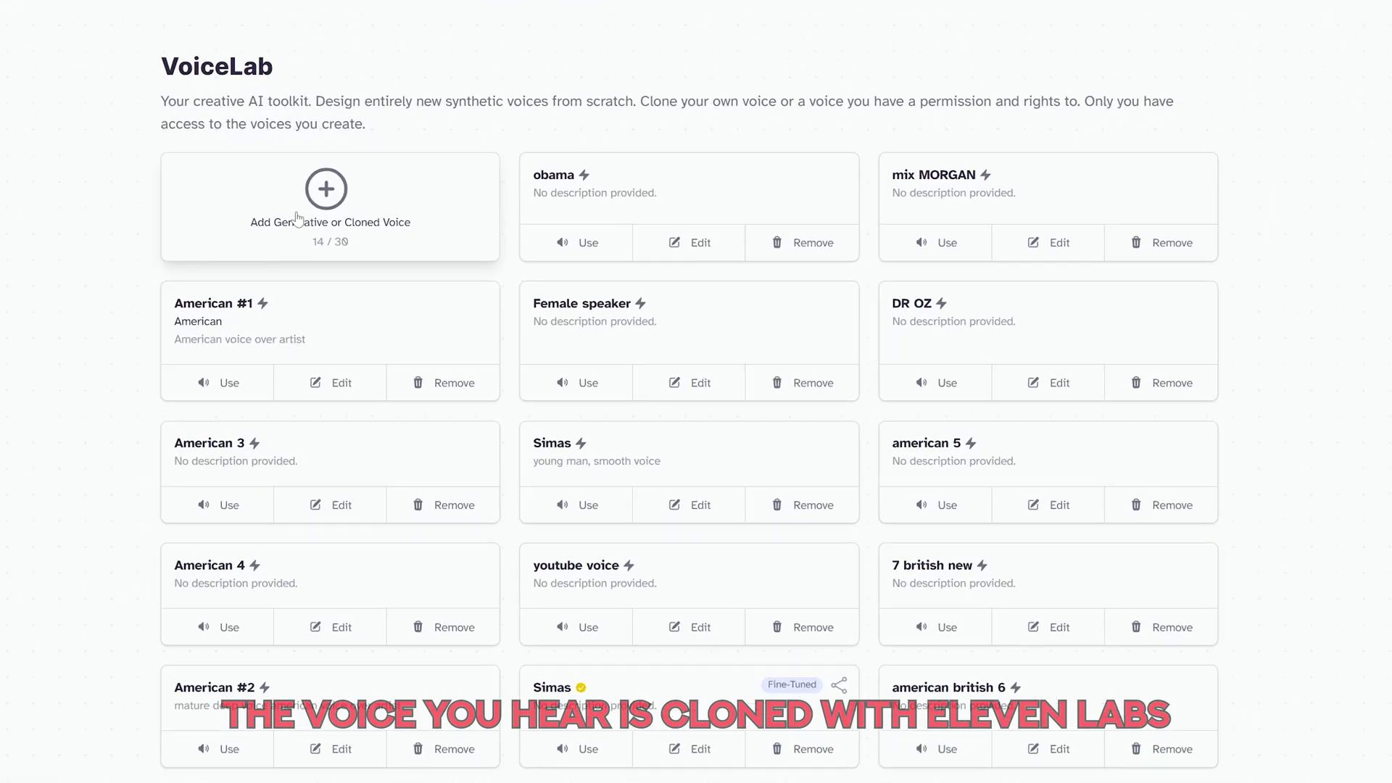
Step: Create an instant voice clone from the american 5 voice.mp3 sample and begin typing 'this is'
left_click(401, 254)
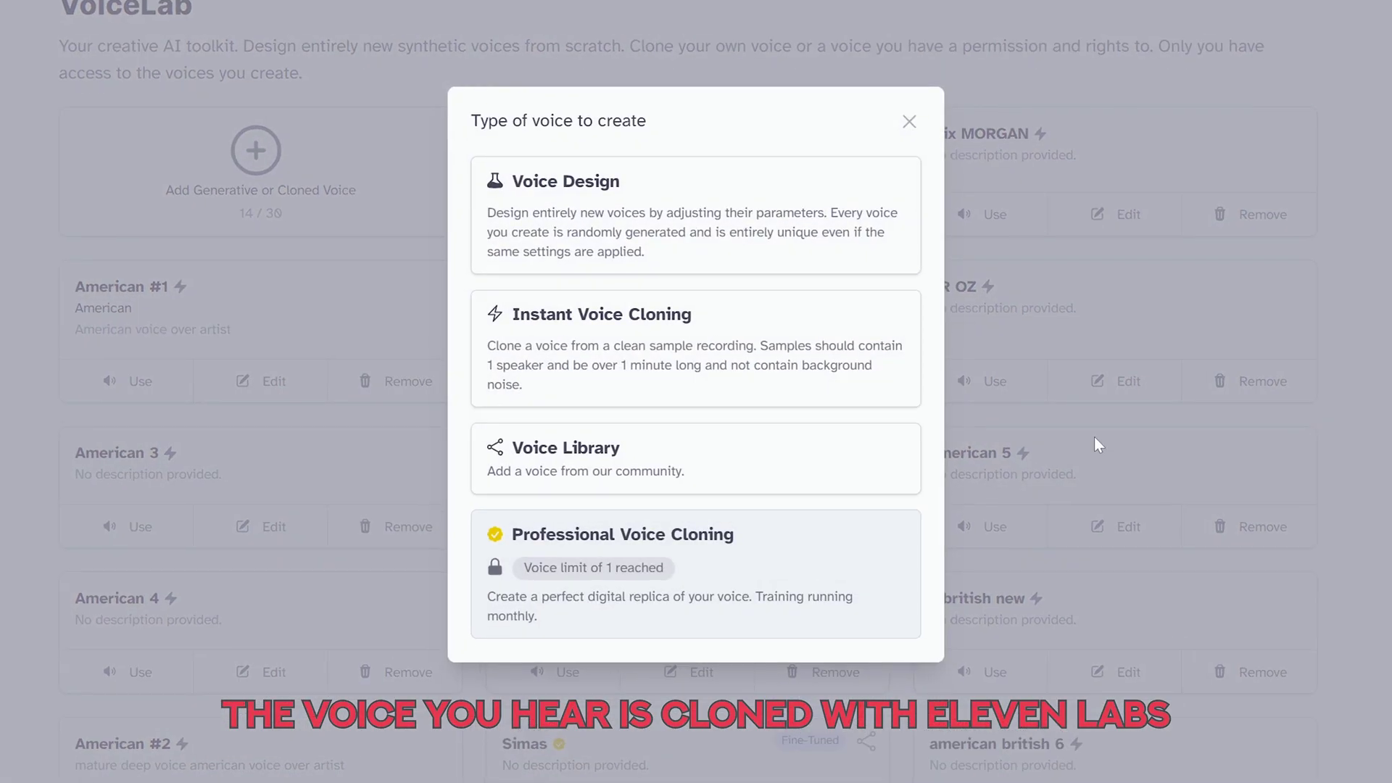
left_click(749, 372)
mouse_move(1290, 515)
left_mouse_down()
mouse_move(885, 406)
mouse_move(838, 438)
mouse_move(772, 409)
left_mouse_up()
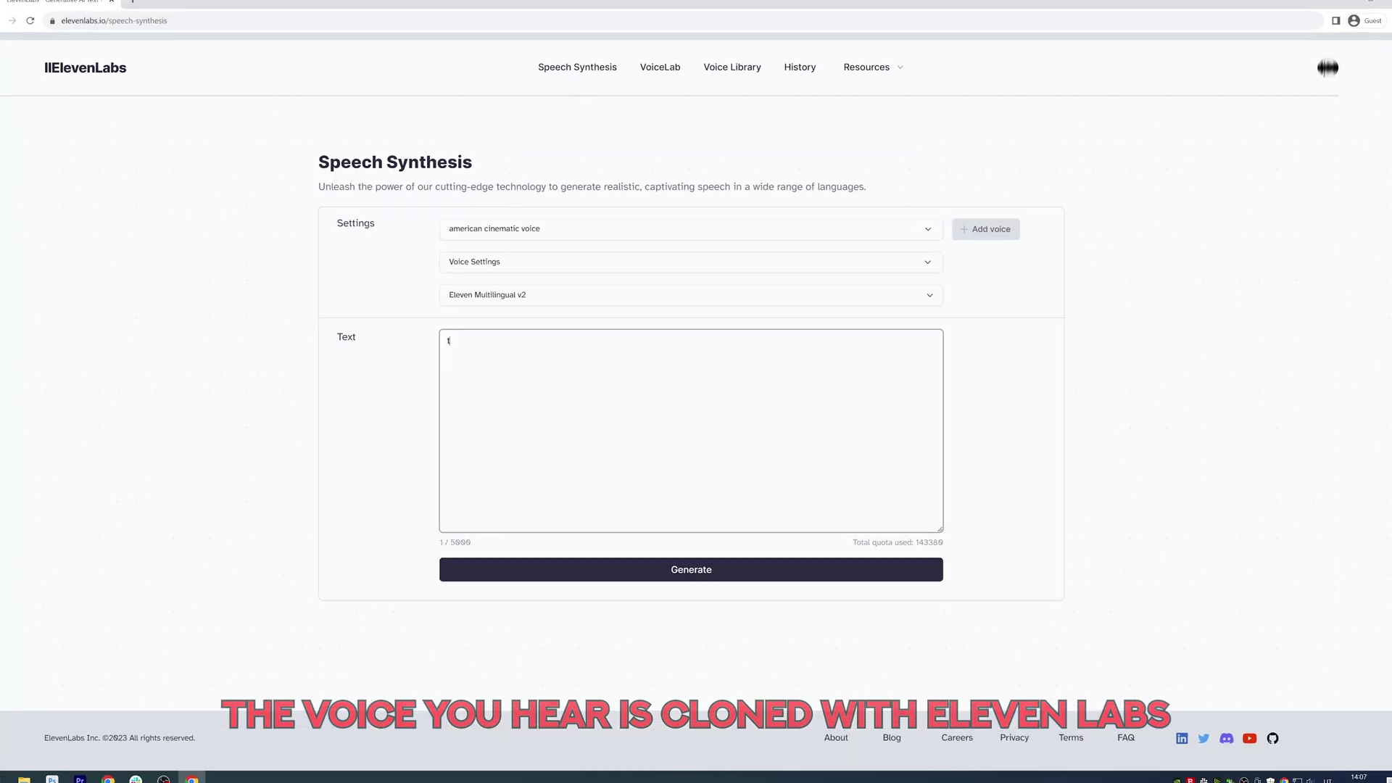
type("this is")
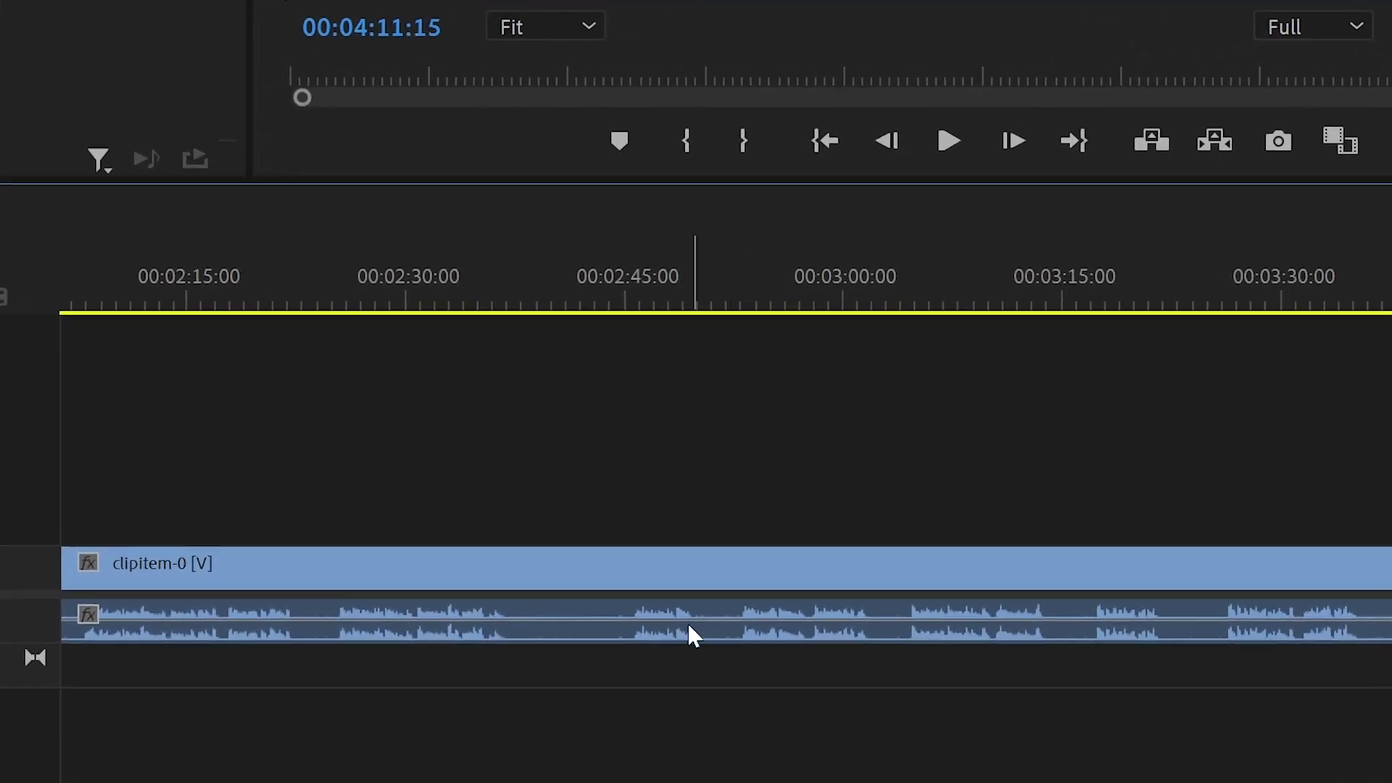
Step: Fit the clip in the timeline and run FireCut's silence removal on the full sequence
key("minus")
key("minus")
key("minus")
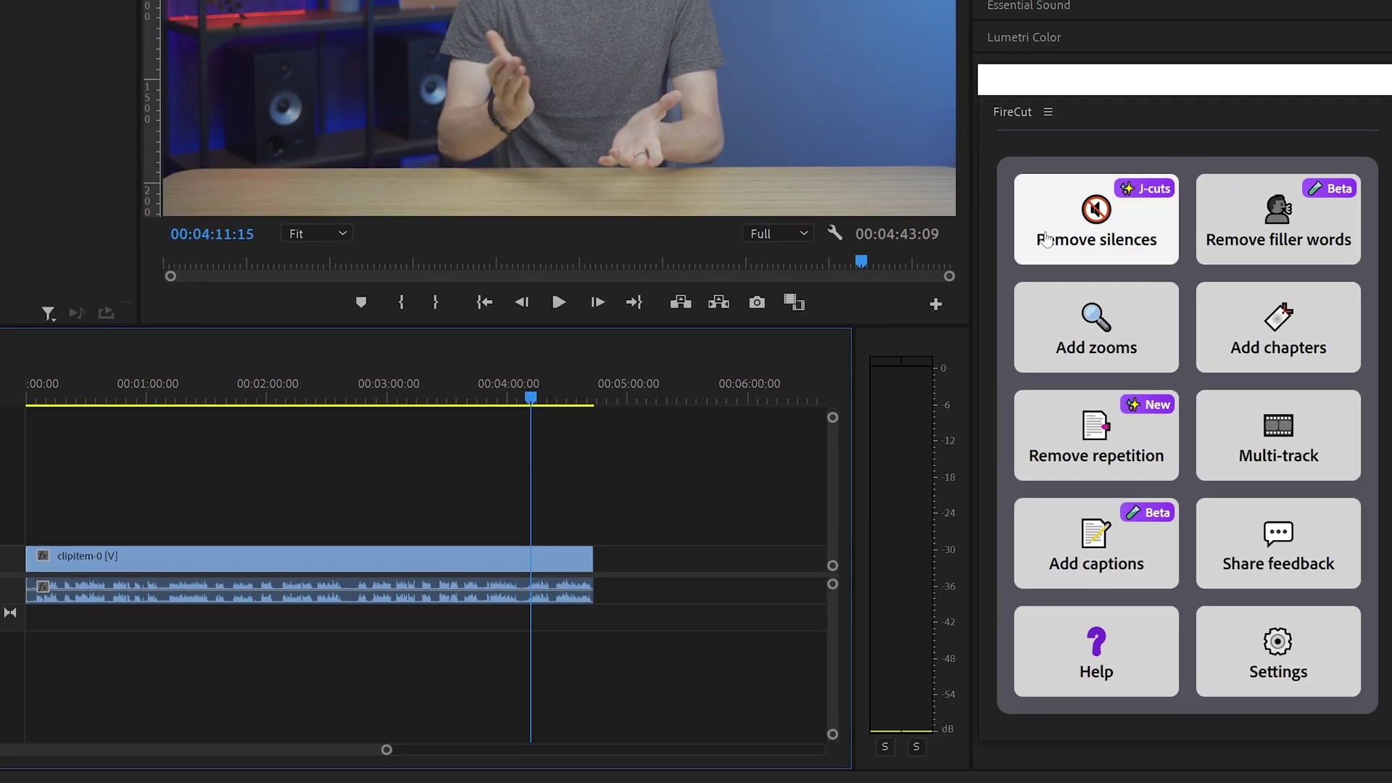
left_click(1047, 239)
scroll(1058, 303, "down", 5)
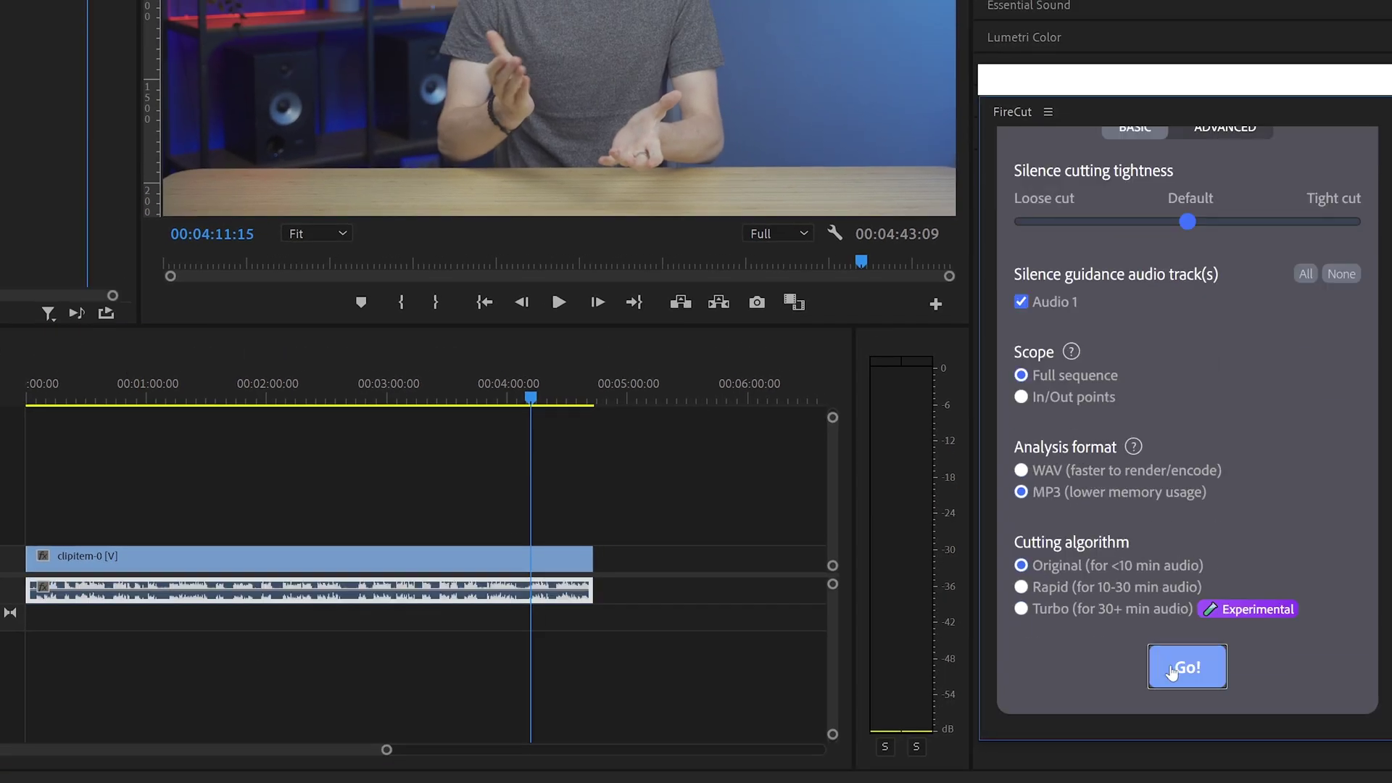
left_click(1187, 665)
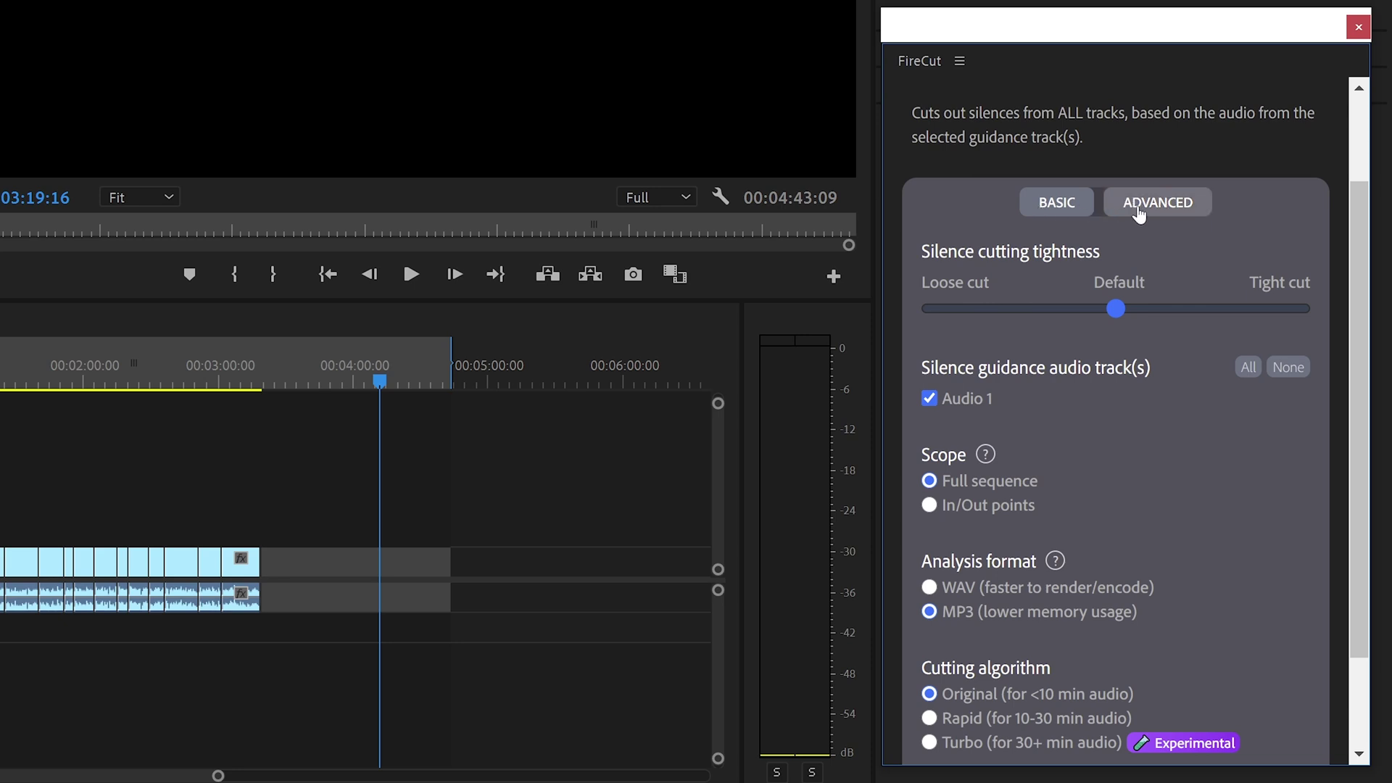
Step: Review FireCut's advanced silence settings, then bring up the Remove repetition tool
left_click(1139, 212)
scroll(1030, 328, "down", 1)
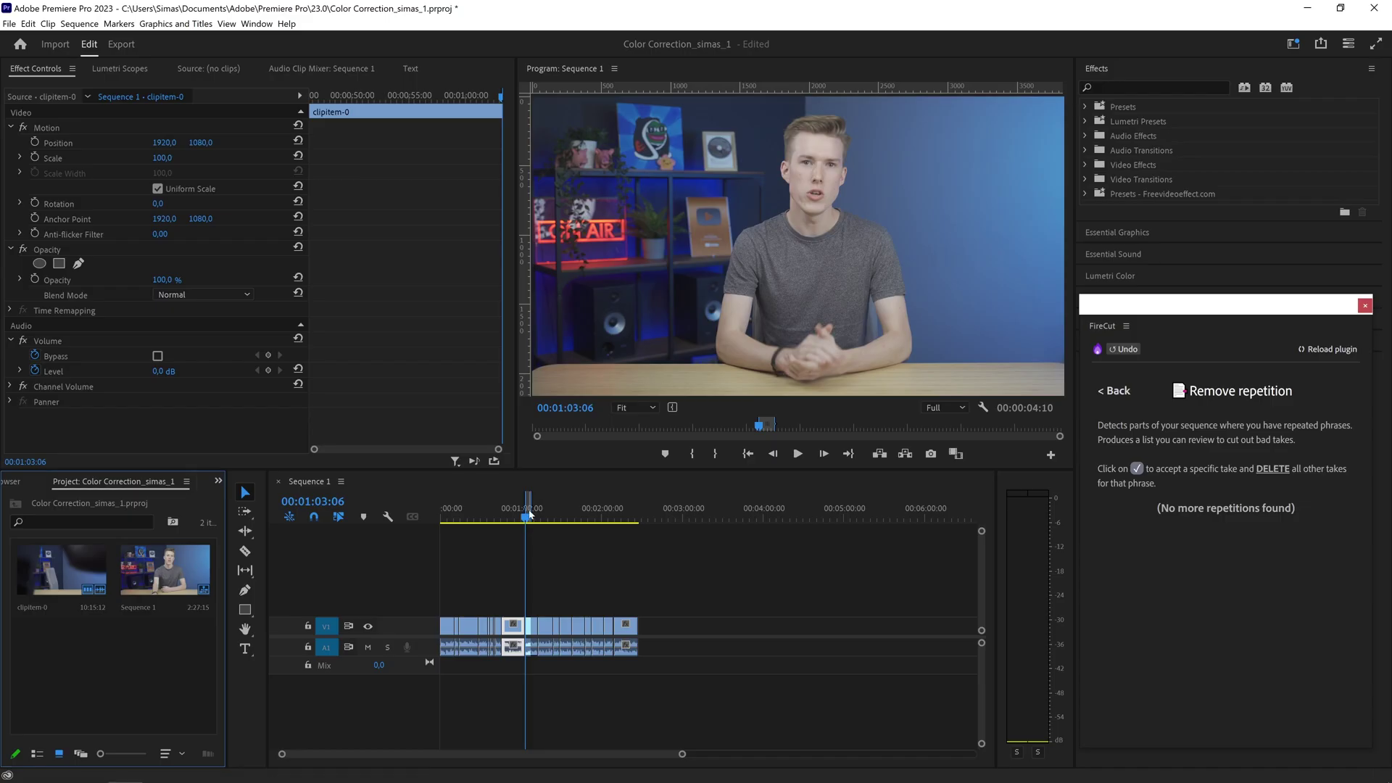
mouse_move(531, 516)
left_mouse_down()
mouse_move(524, 526)
mouse_move(547, 519)
mouse_move(529, 515)
left_mouse_up()
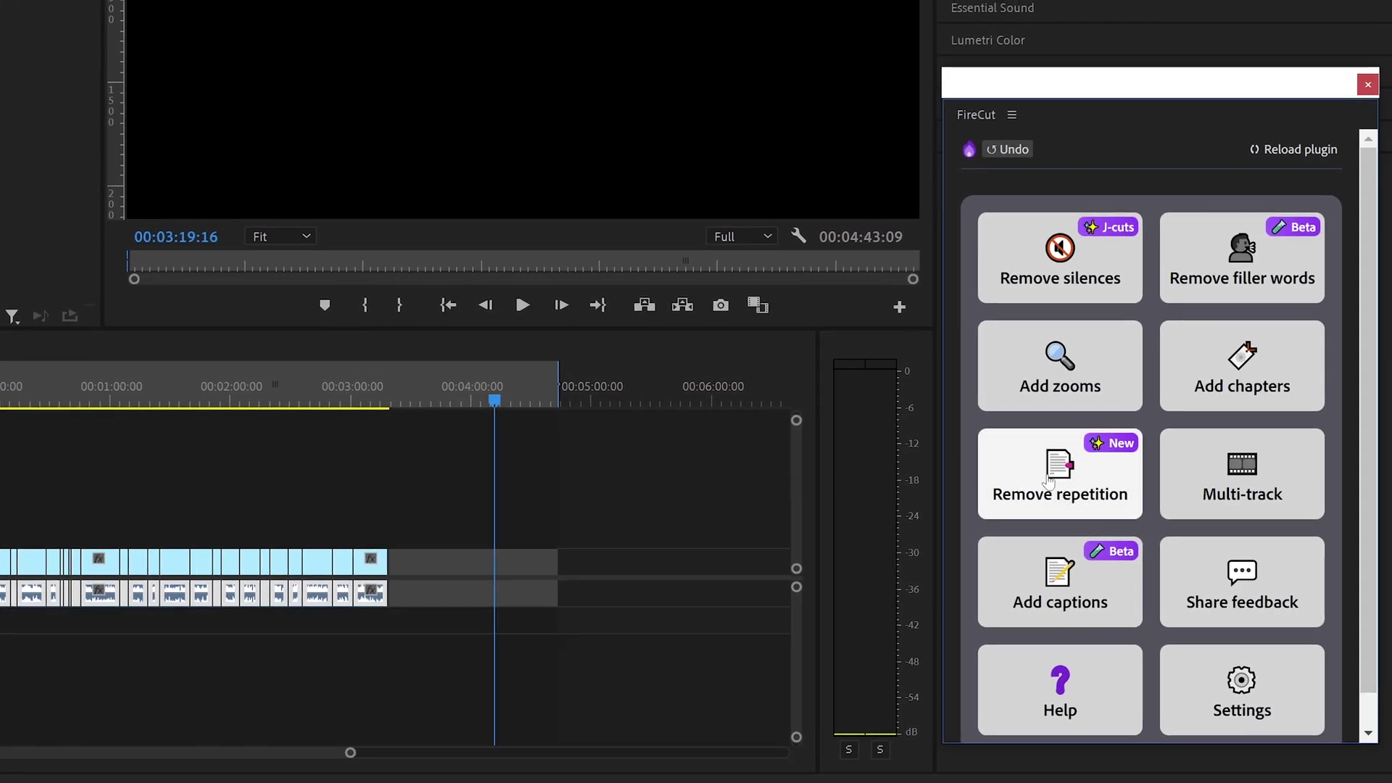
left_click(1049, 483)
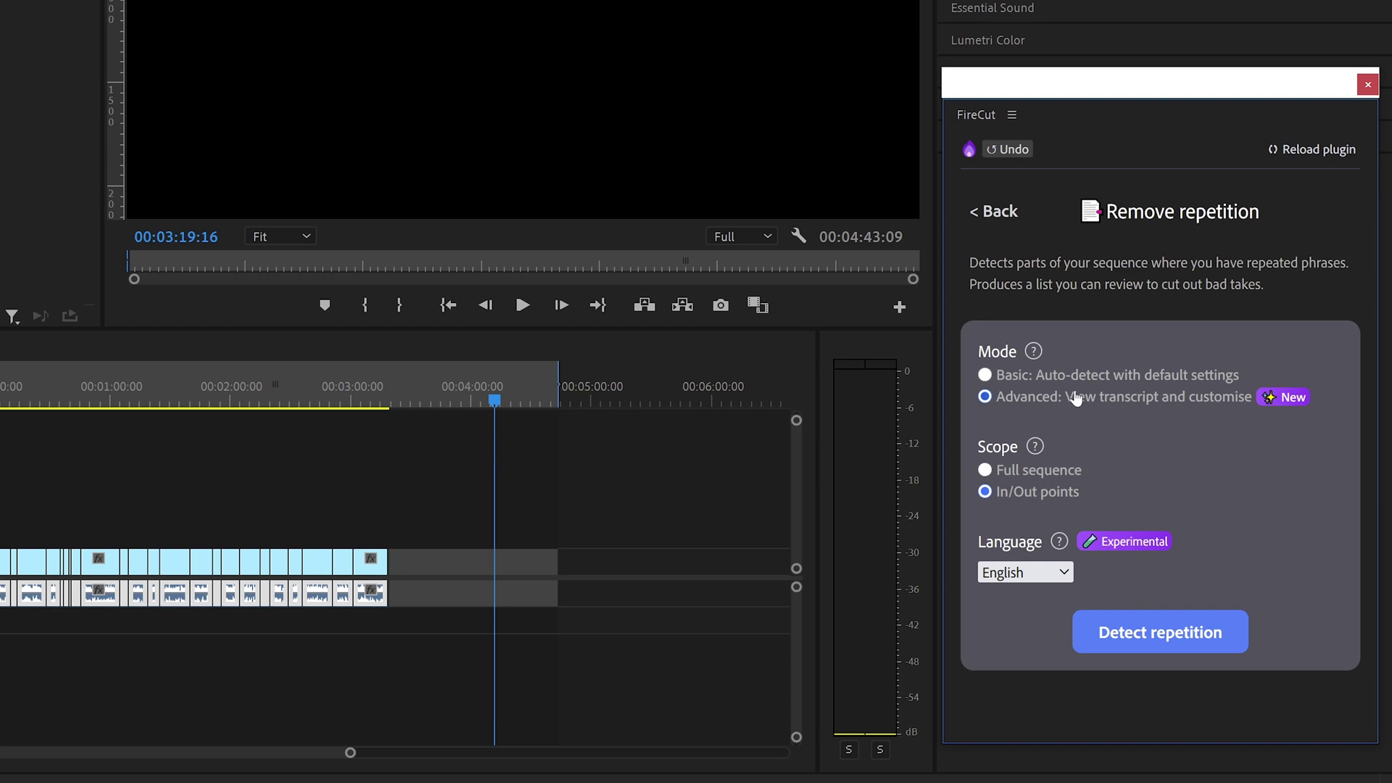
Step: Detect repeated phrases, preview the takes, and keep the third and fourth takes, cutting the rest
left_click(1123, 636)
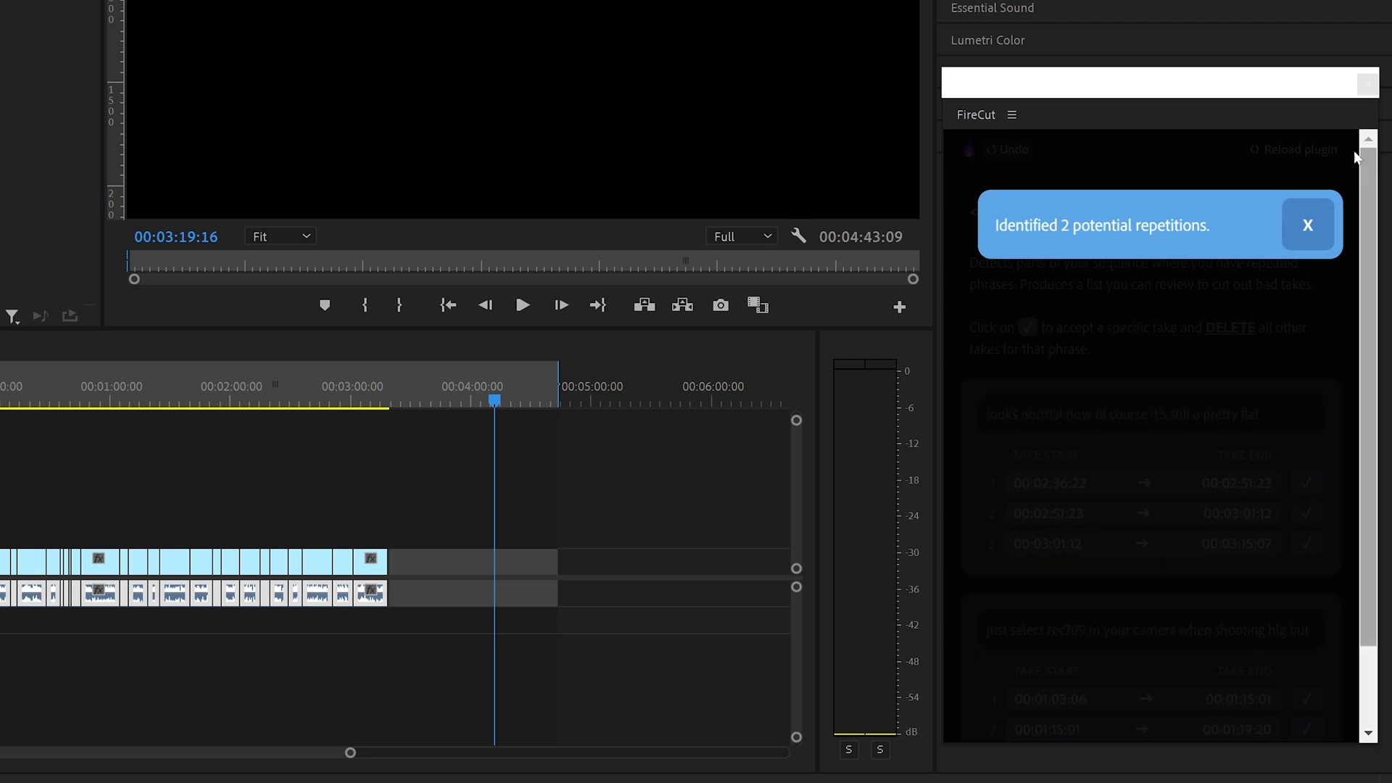
left_click(1303, 226)
scroll(1264, 292, "down", 1)
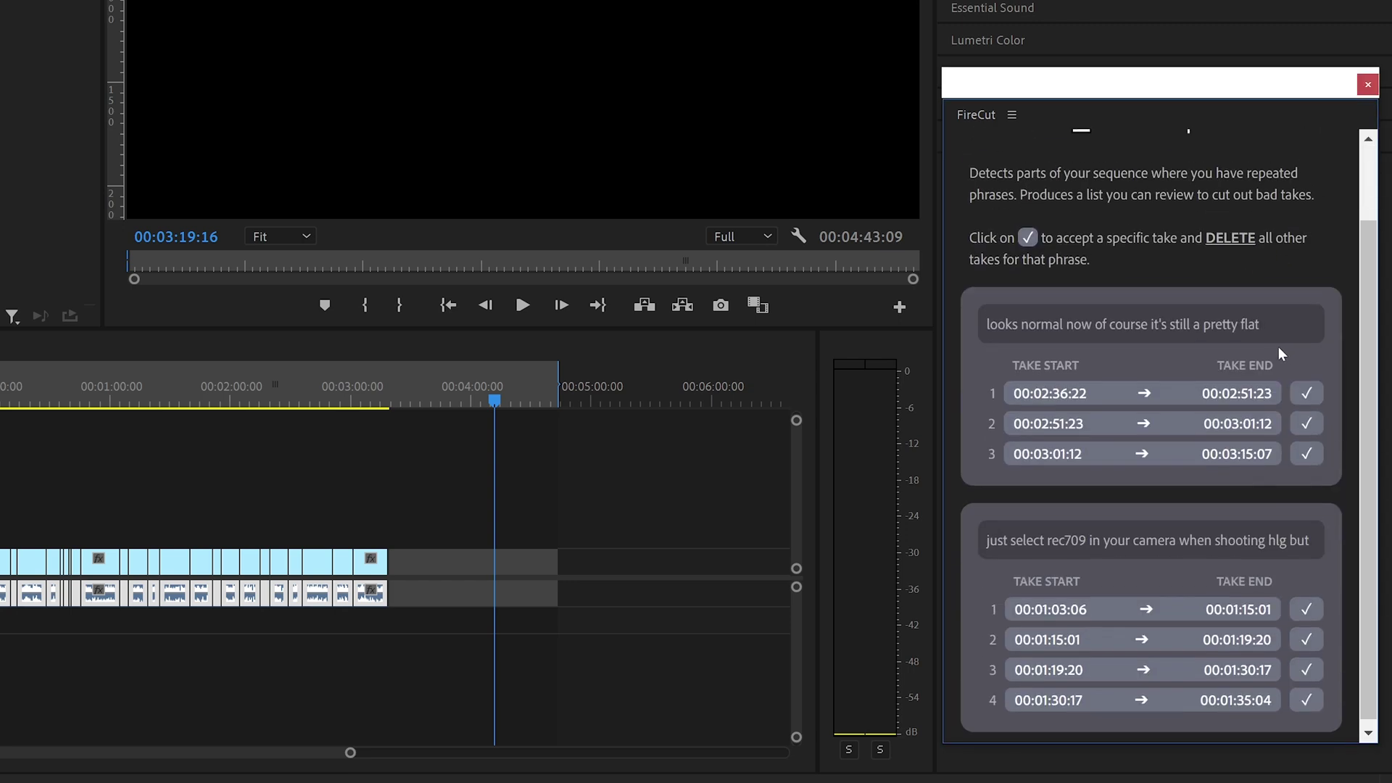
left_click(1130, 396)
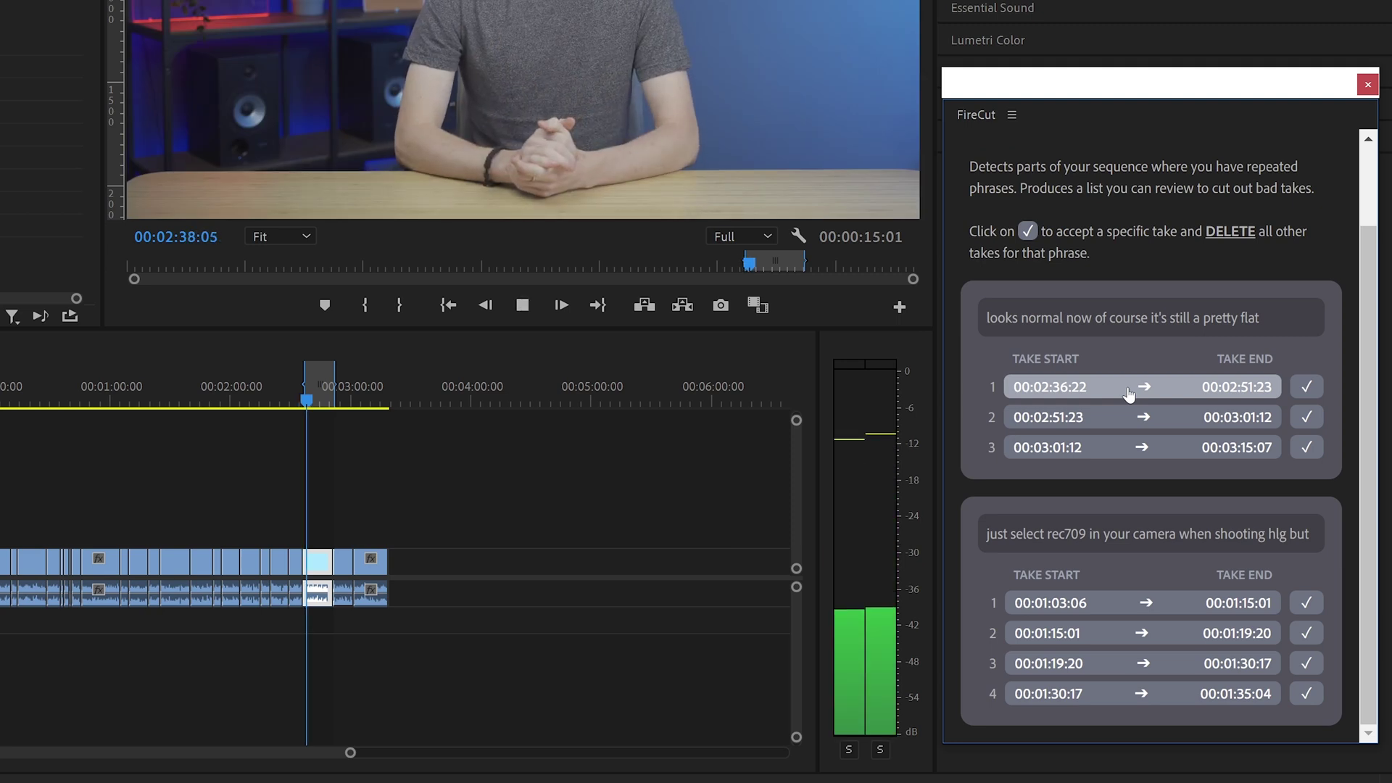
left_click(1131, 426)
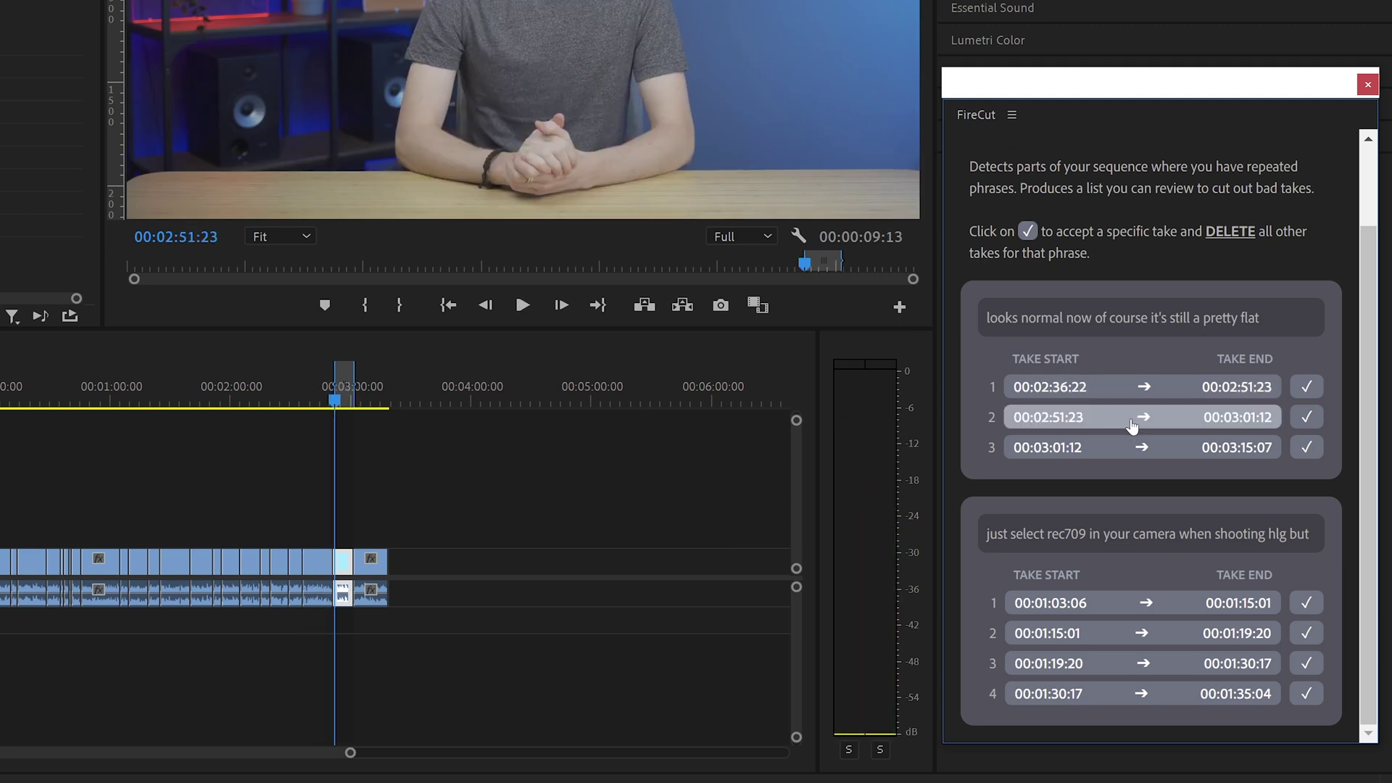
left_click(1305, 446)
left_click(1325, 573)
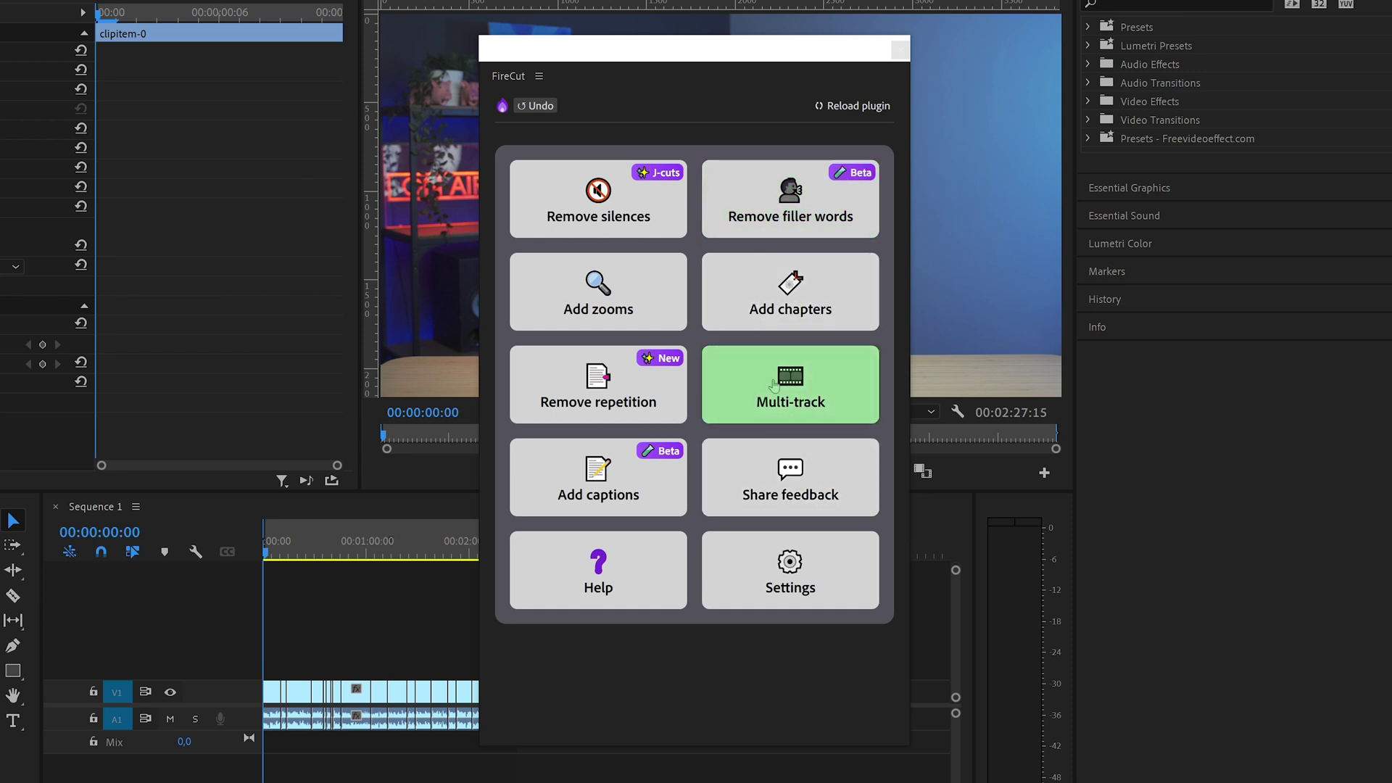
Step: Open FireCut's Add captions page and browse the transcription Language list, keeping English
left_click(593, 483)
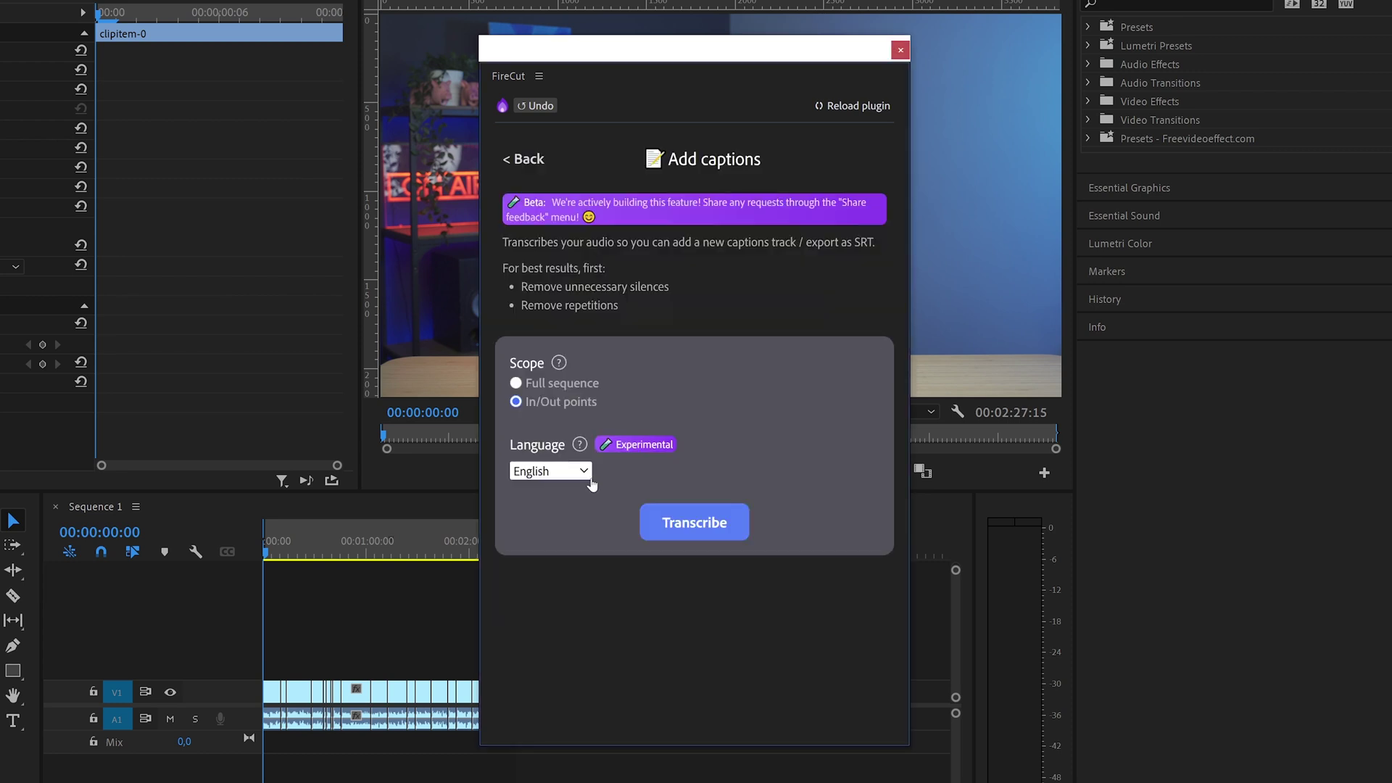
left_click(573, 477)
scroll(529, 546, "down", 15)
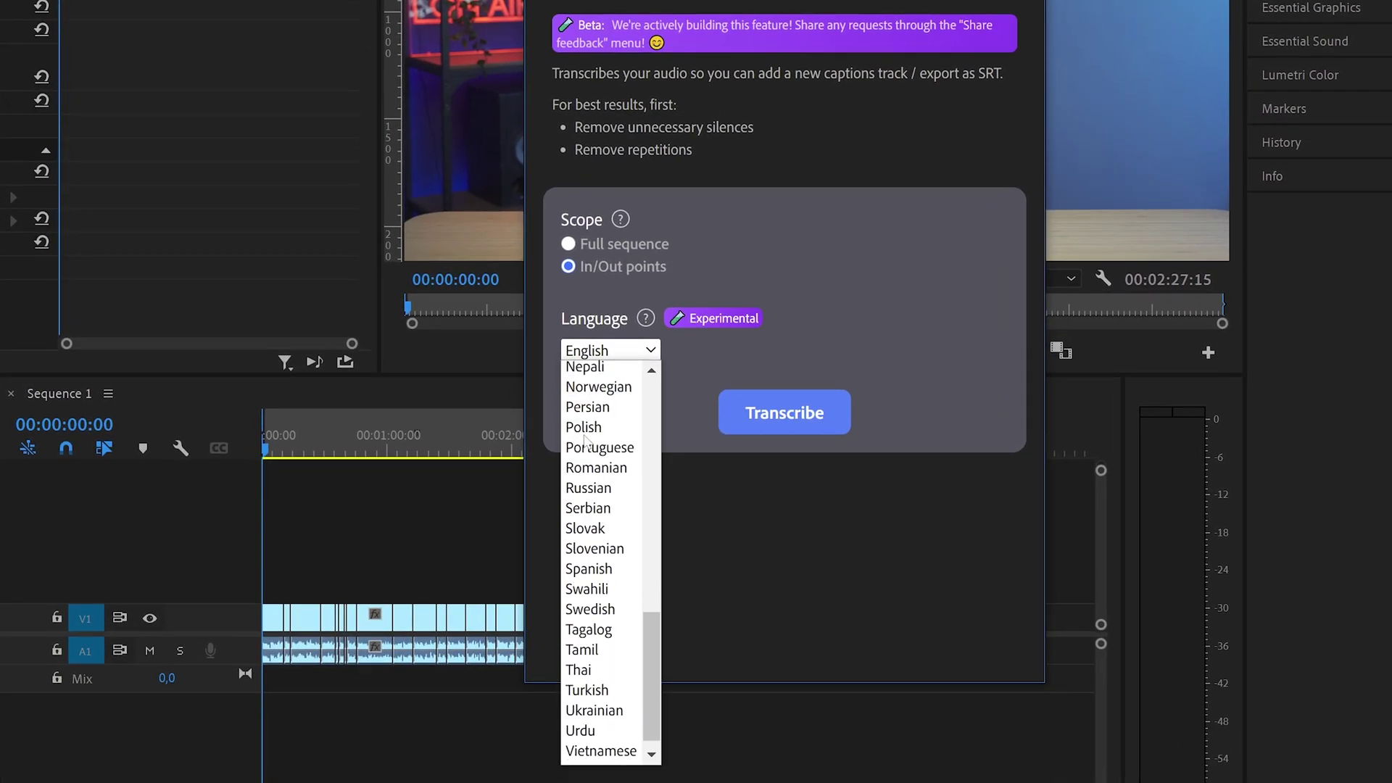
scroll(586, 440, "down", 1)
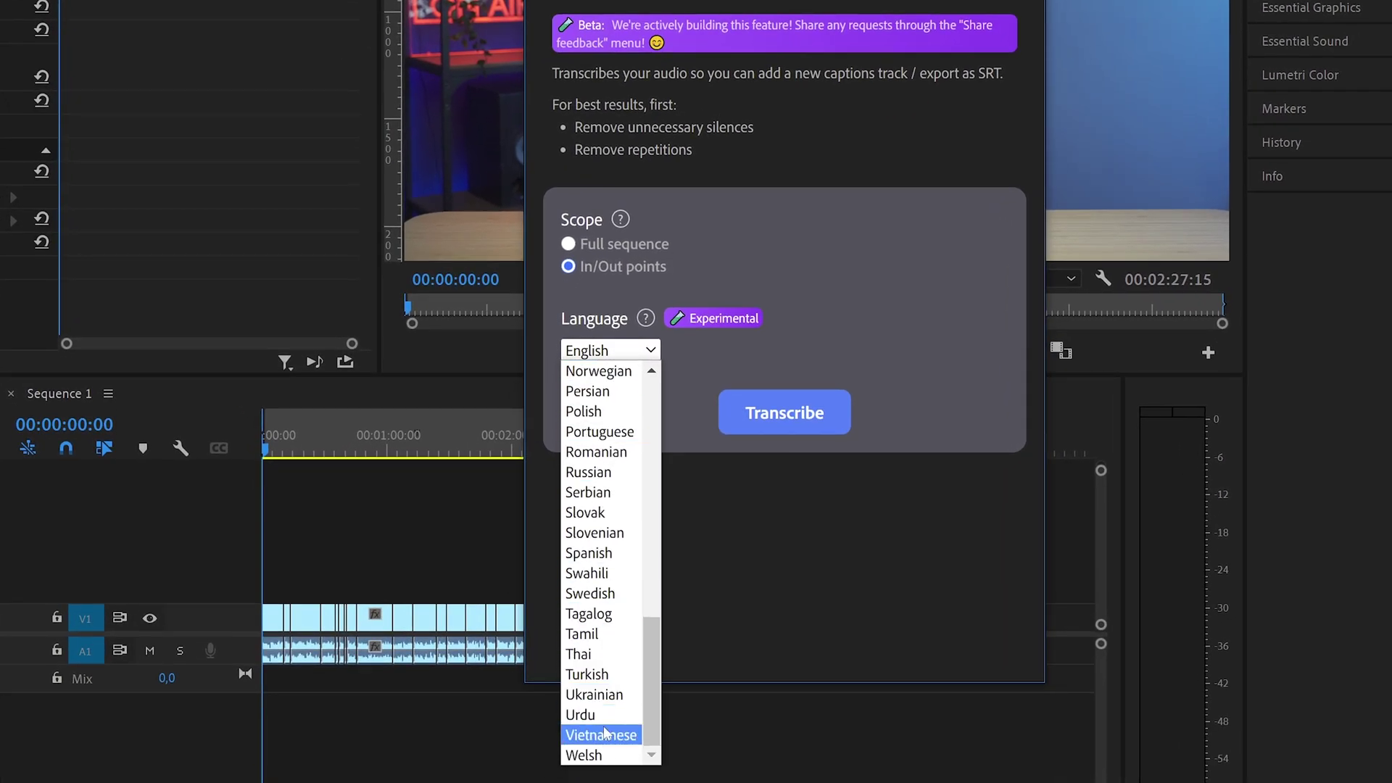
scroll(606, 740, "up", 10)
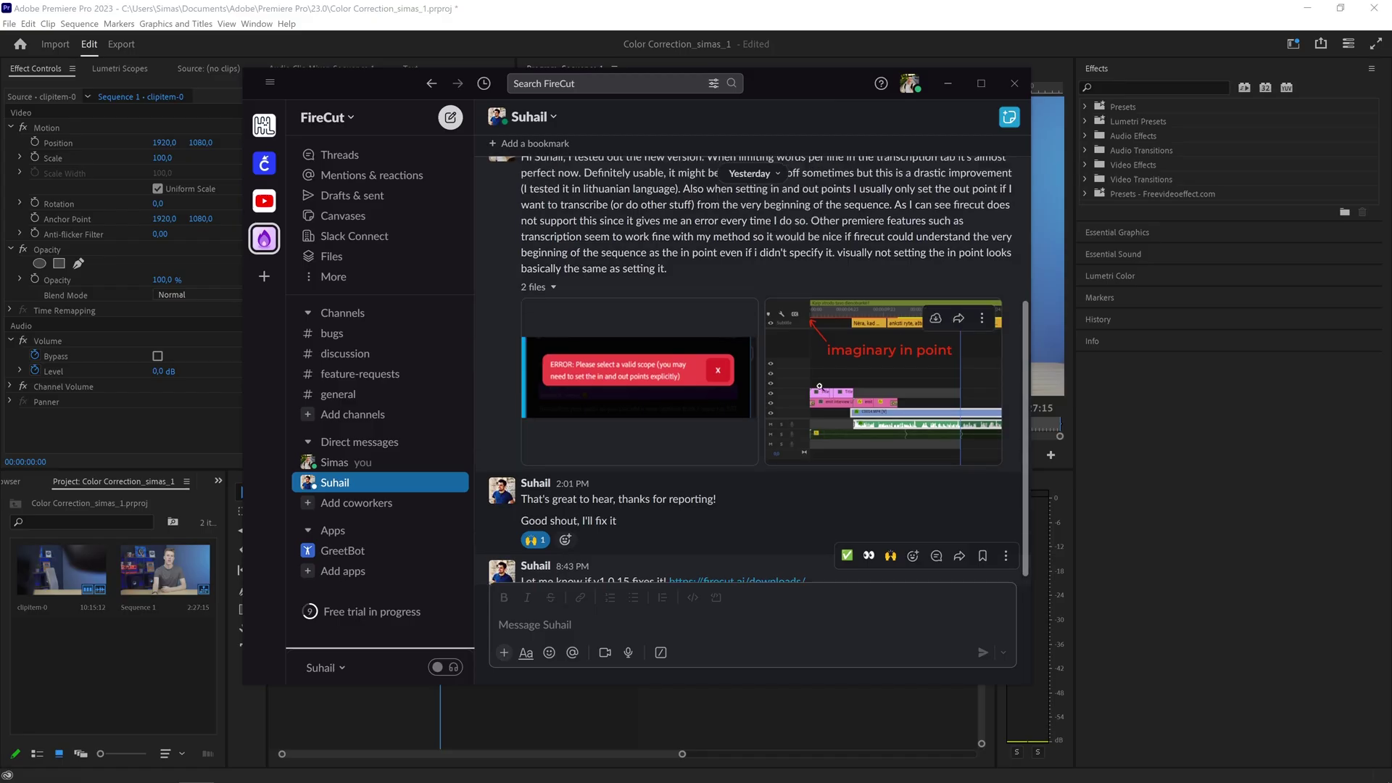
Step: Start the FireCut Pro 14-day free trial checkout and apply the discount code STRAIGHT
scroll(753, 362, "up", 3)
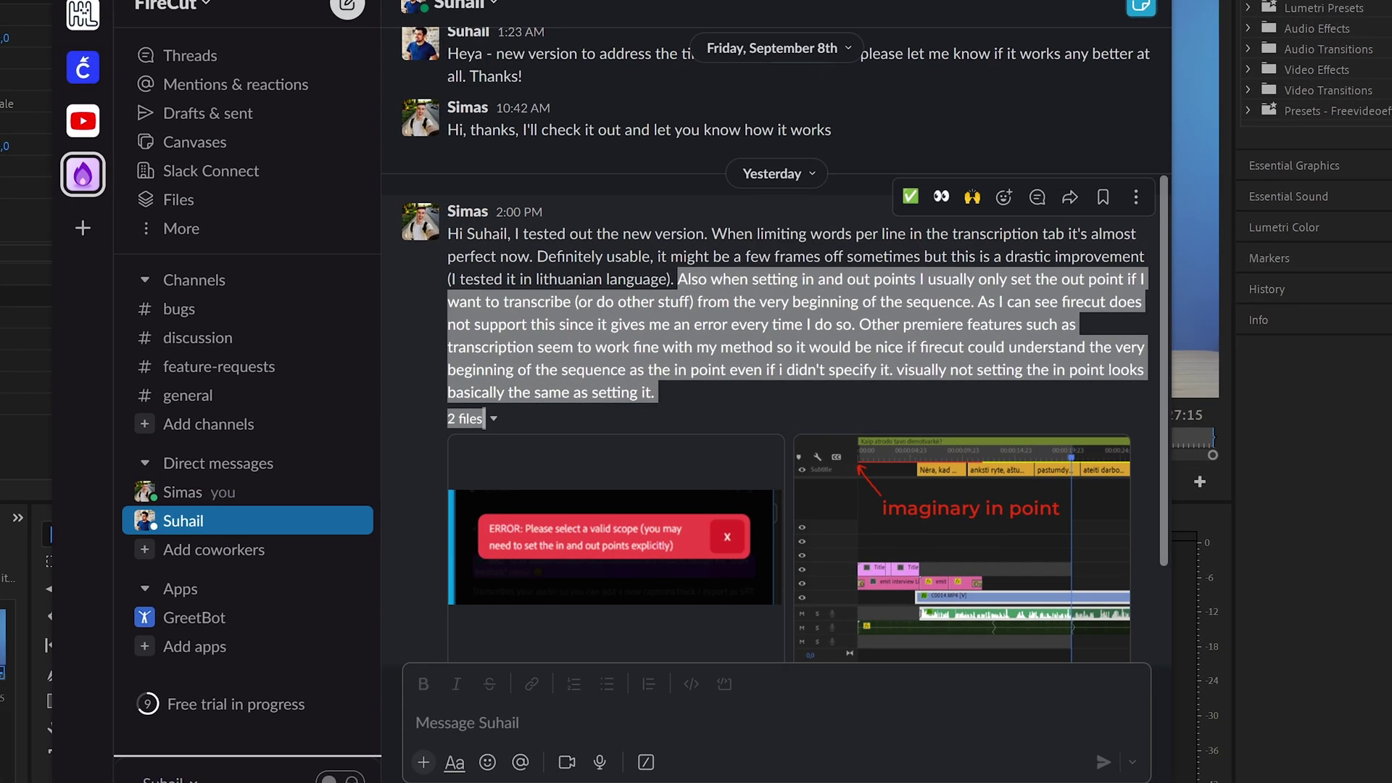
scroll(830, 329, "down", 3)
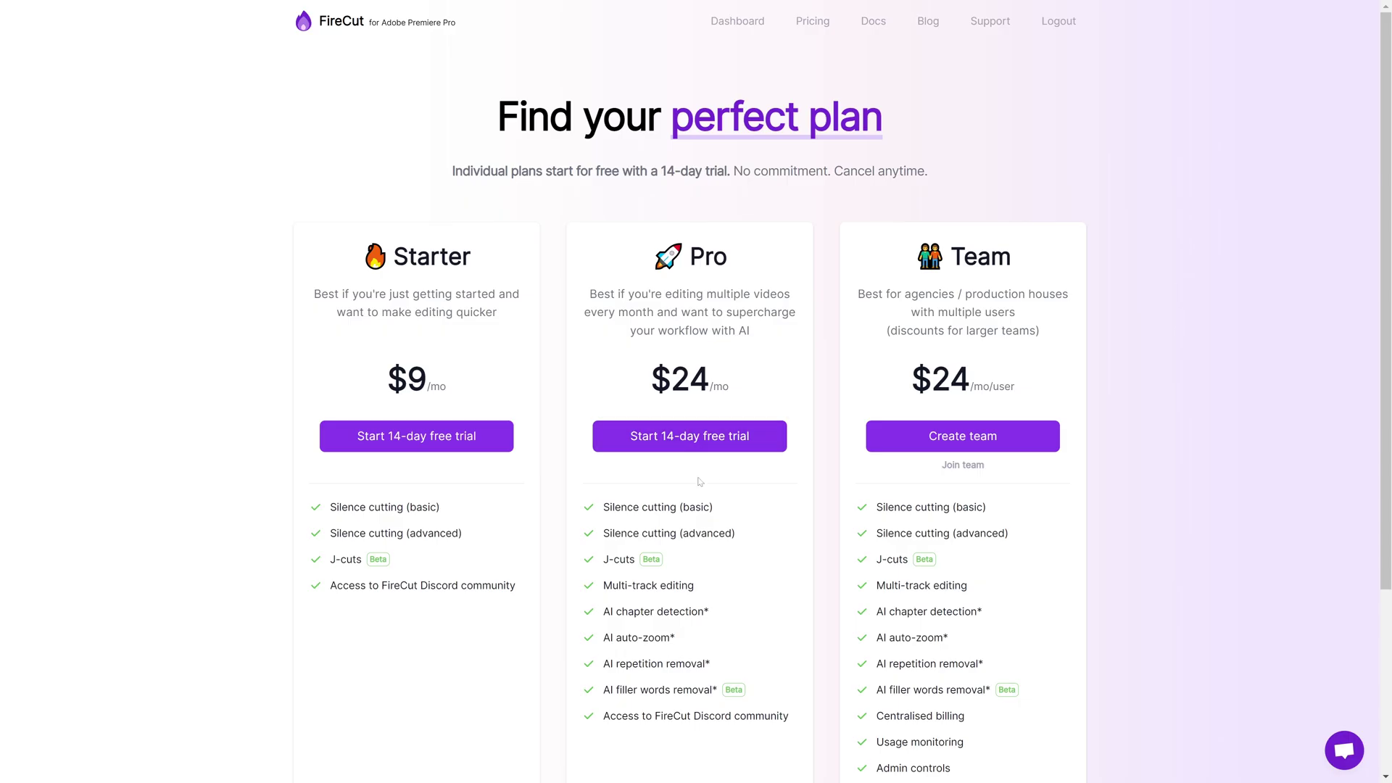
left_click(689, 436)
left_click(466, 415)
type("STRAIGH")
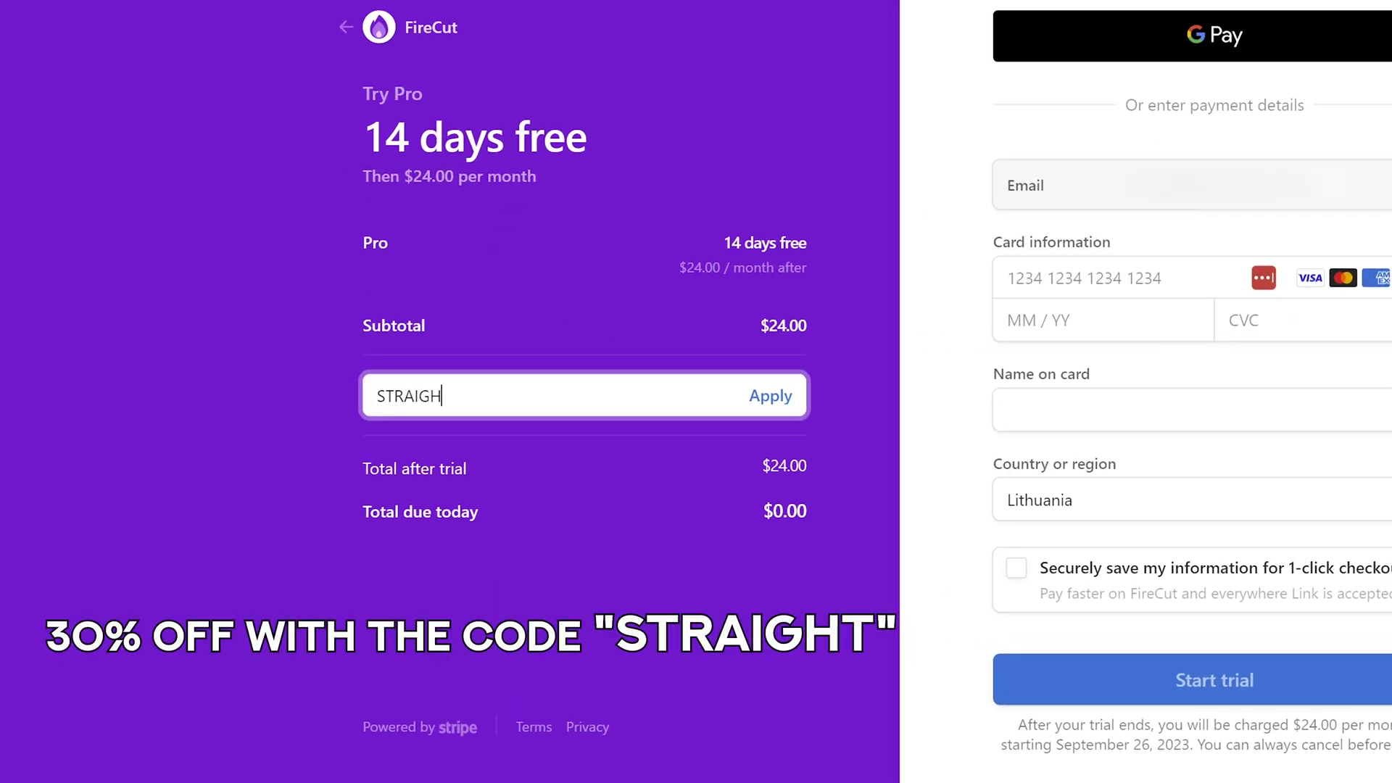
type("T")
key("Return")
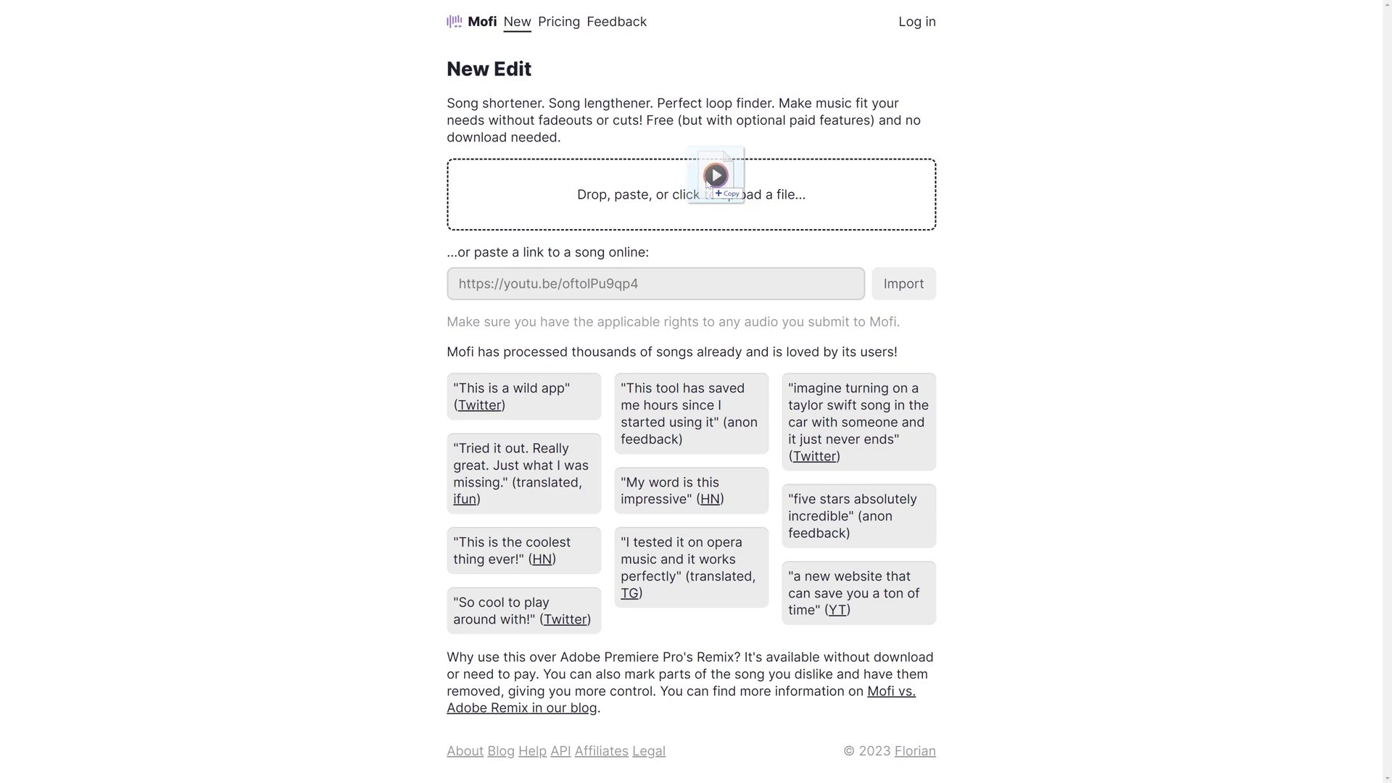
Step: Upload ikoliks Dance like Crazy.mp3, avoid the 00:27–00:46 section, and prefer 02:15–02:32
left_click_drag(707, 183, 707, 185)
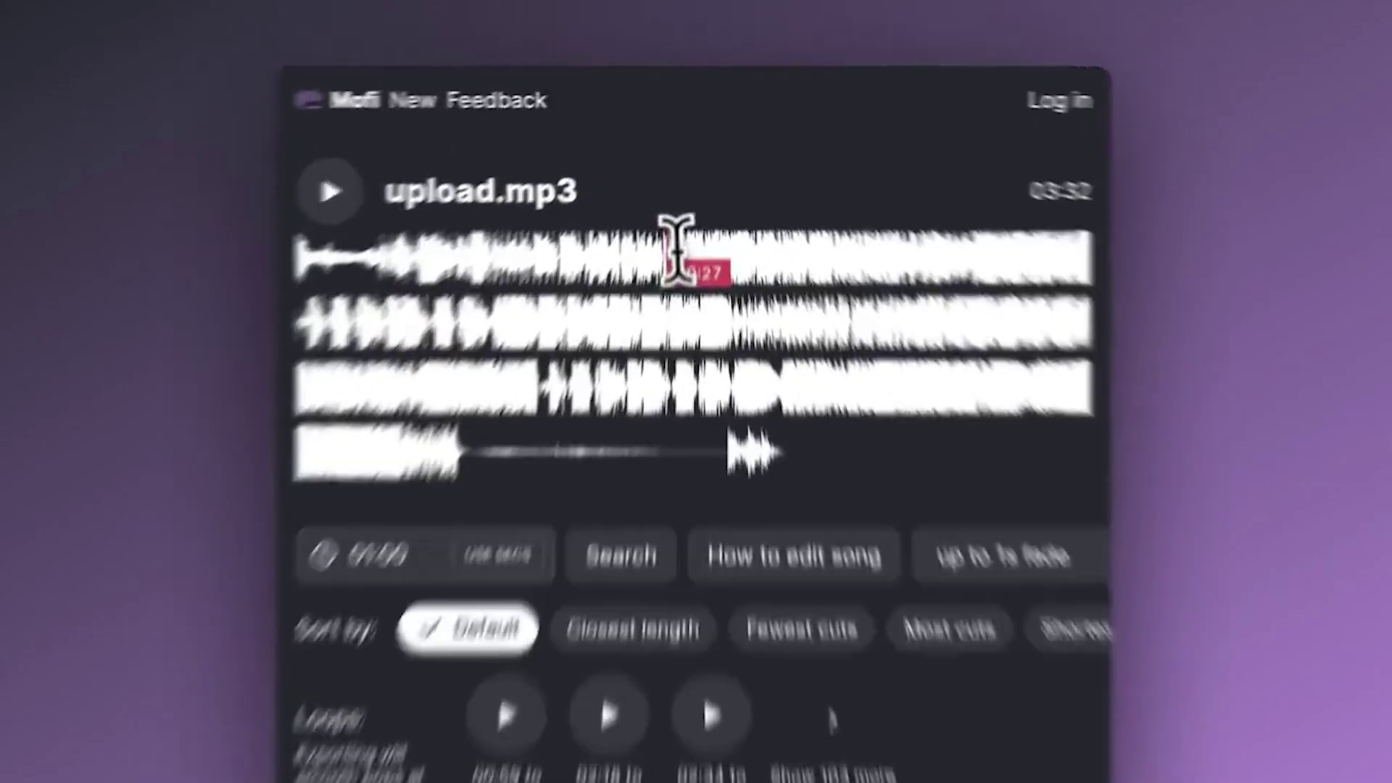
left_click_drag(672, 233, 1029, 336)
left_click(902, 482)
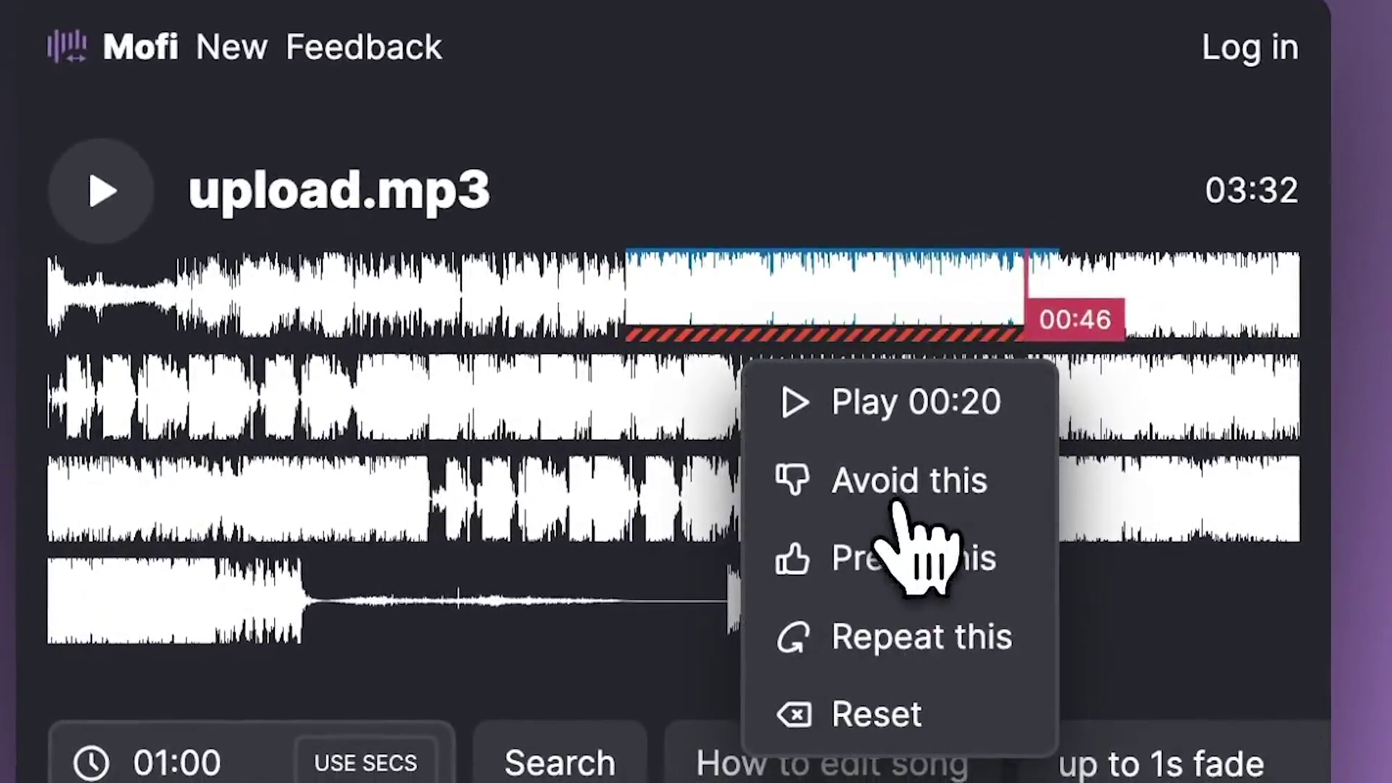
left_click_drag(433, 507, 781, 519)
left_click(670, 526)
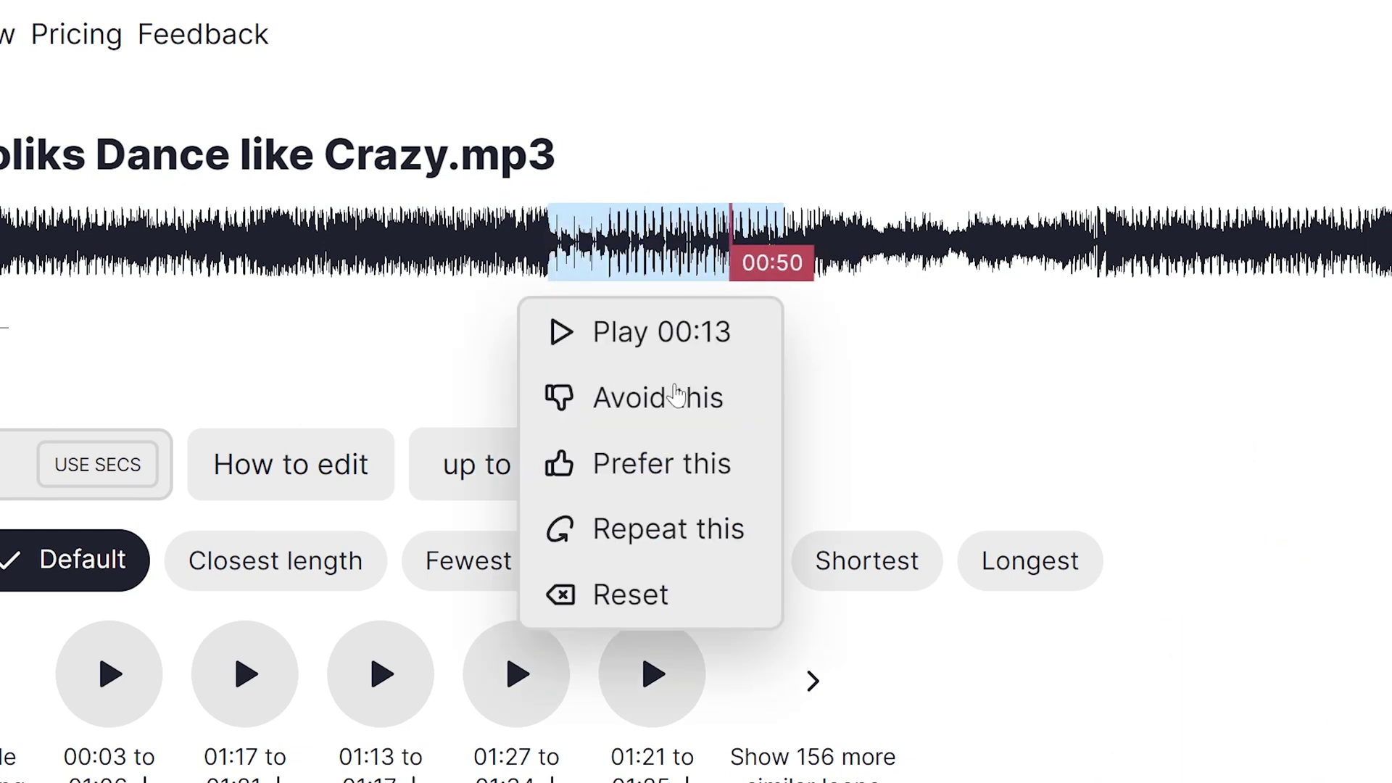
Step: Set the marked stretch to Avoid this and the final stretch to Prefer this
left_click(676, 395)
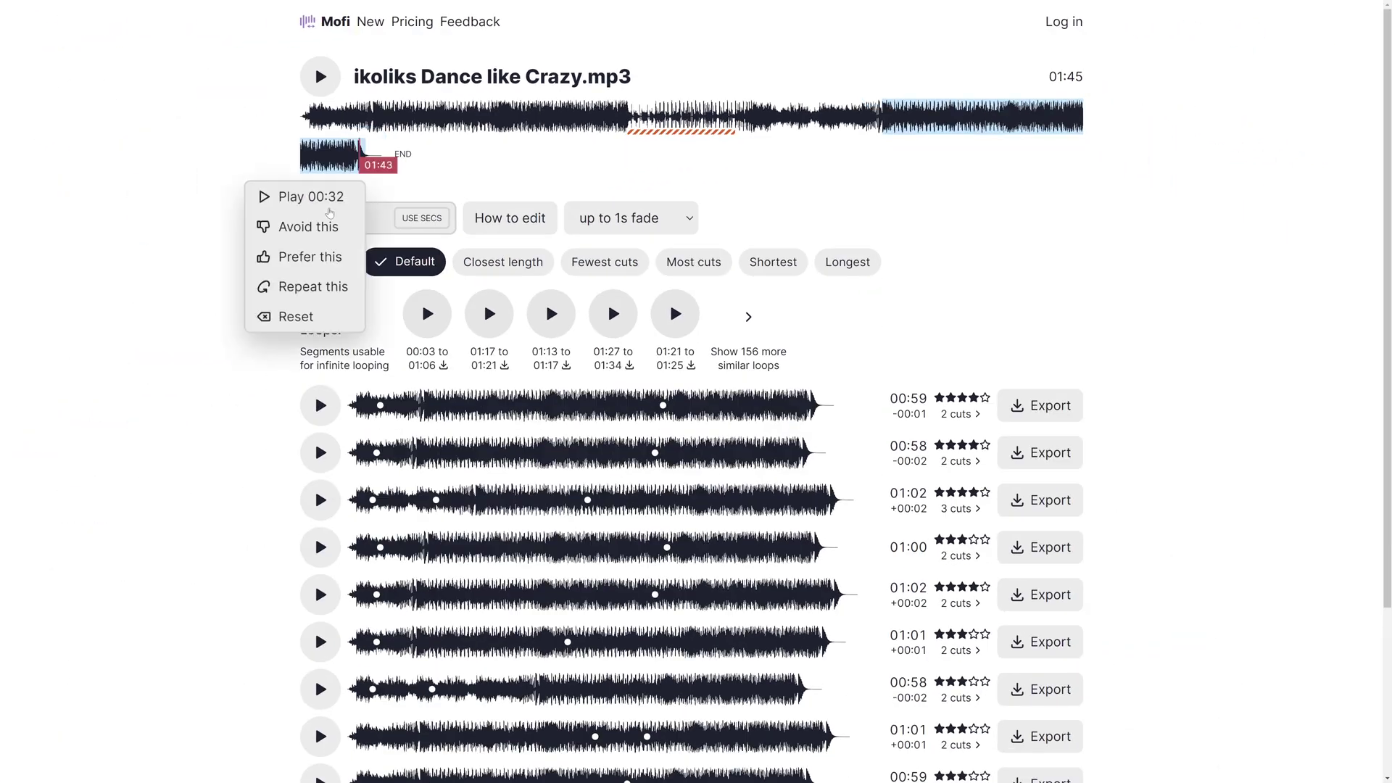
left_click(275, 258)
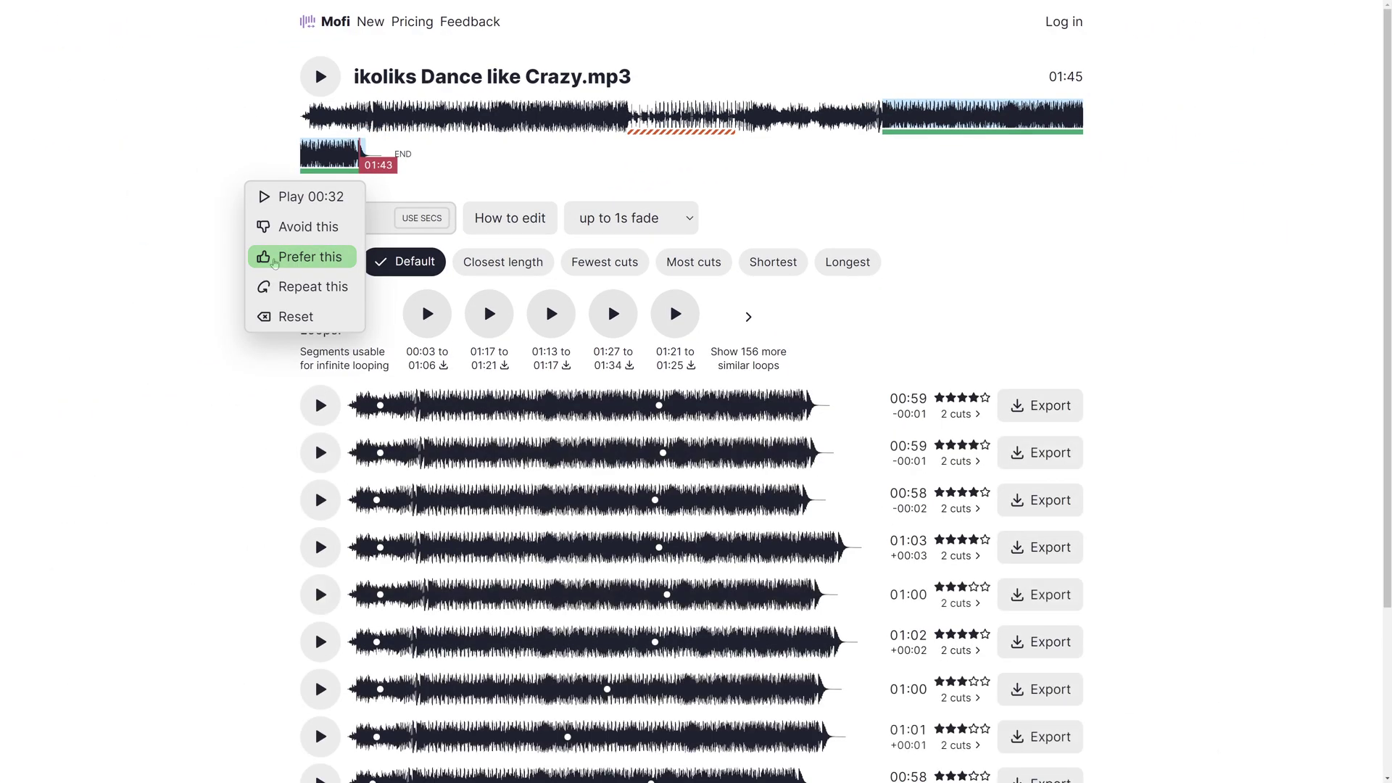
scroll(217, 362, "down", 3)
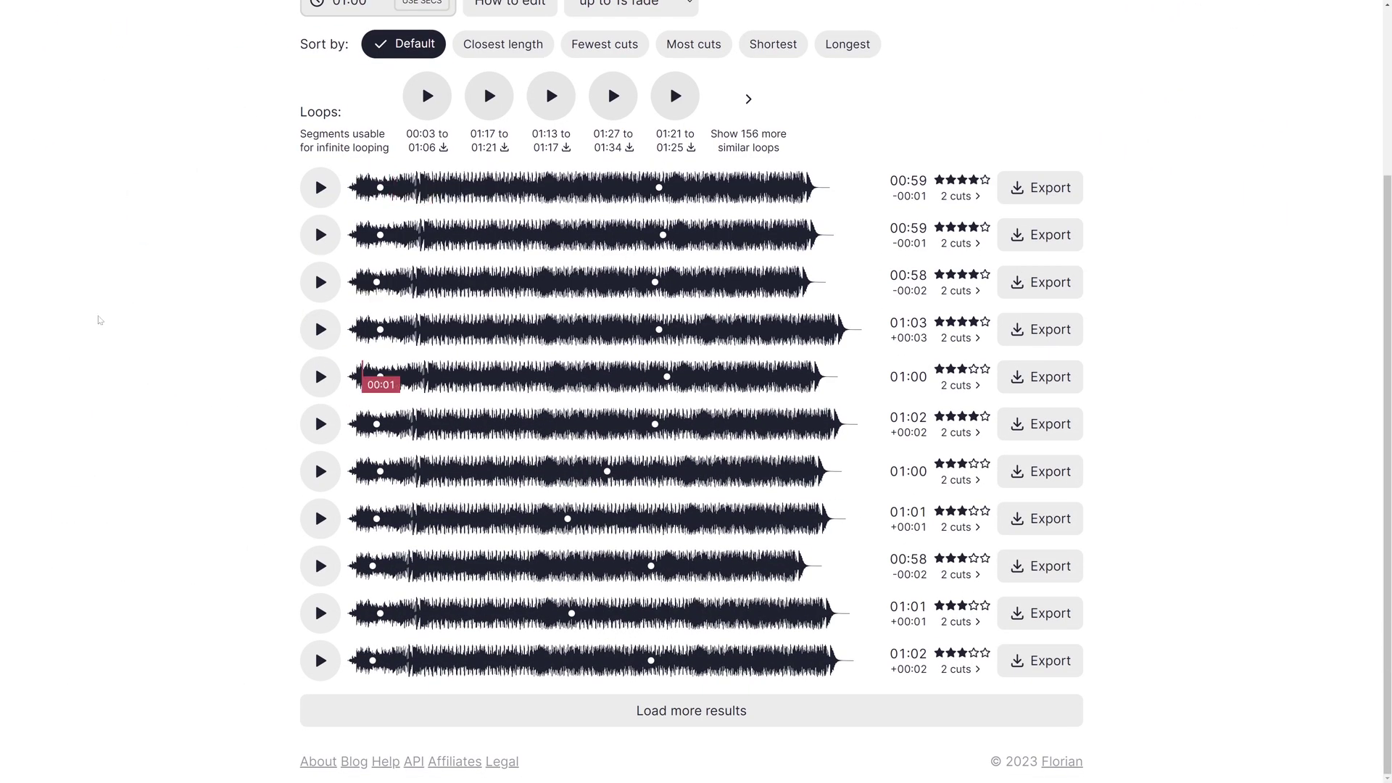
scroll(227, 360, "up", 3)
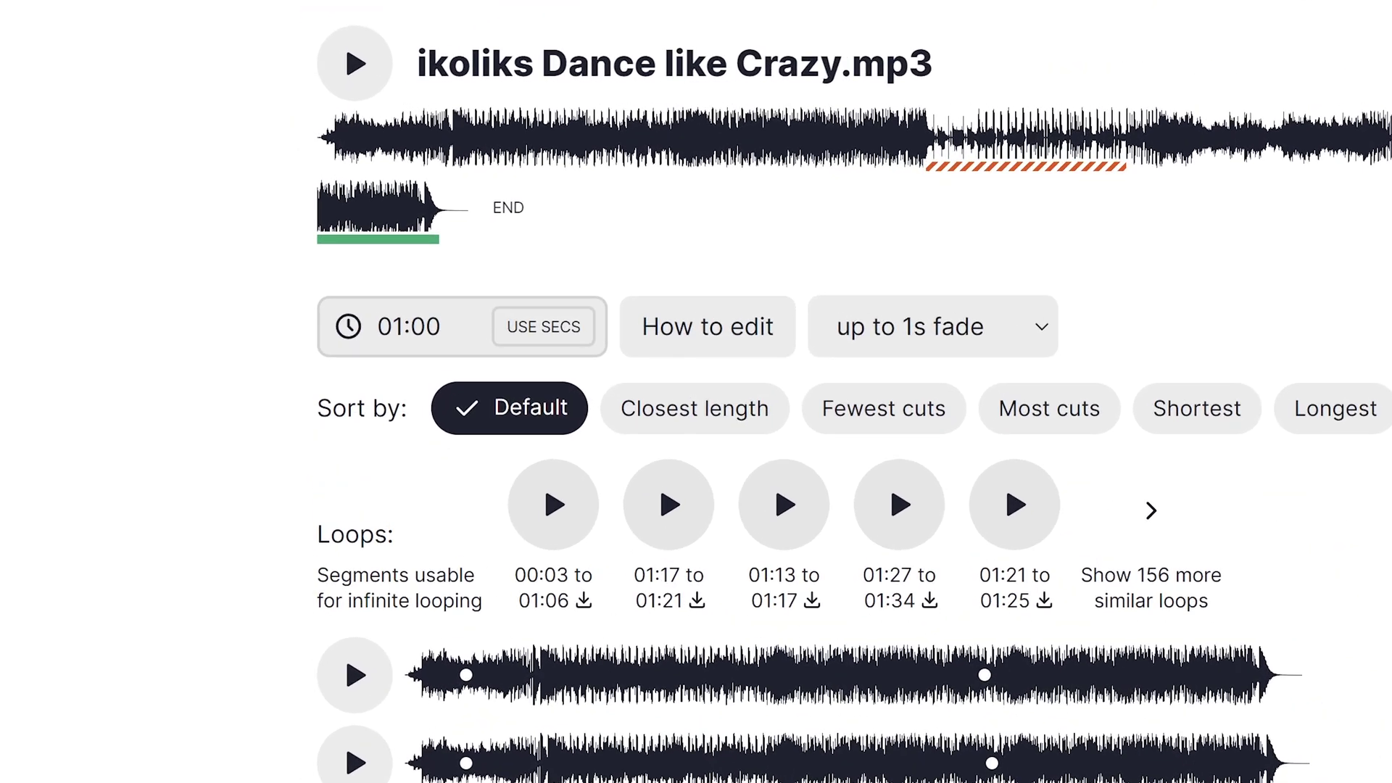
Step: Set the target remix length to 05:00 and play the top result near its end
key("Return")
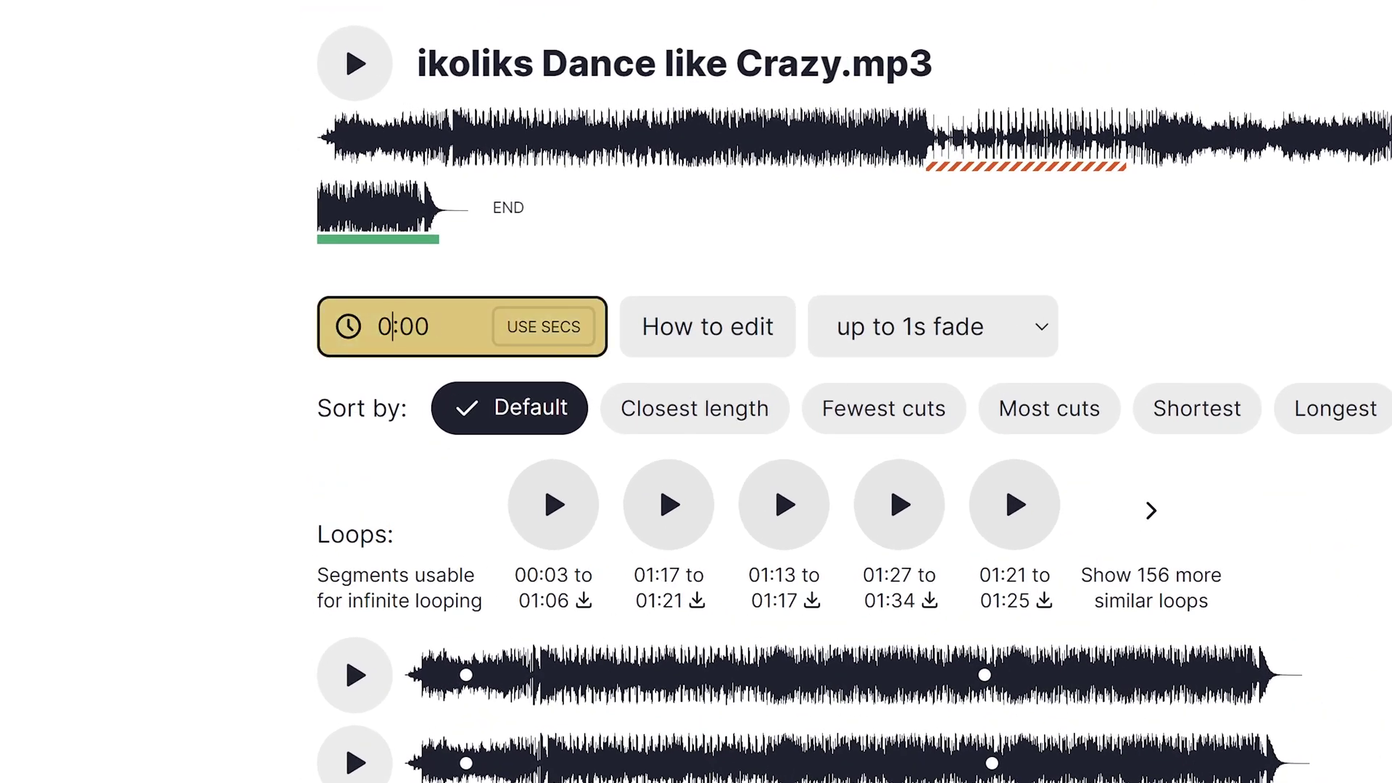
key("Return")
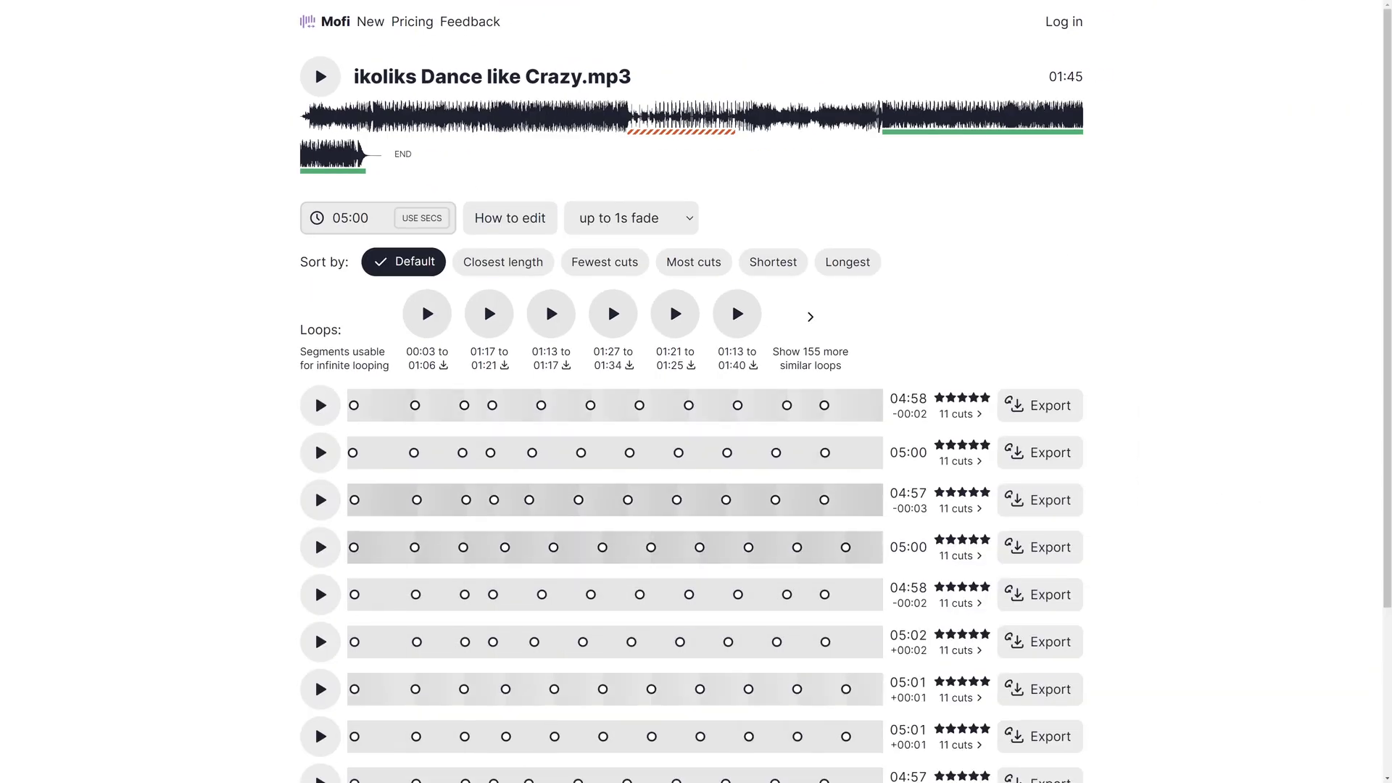
left_click(390, 406)
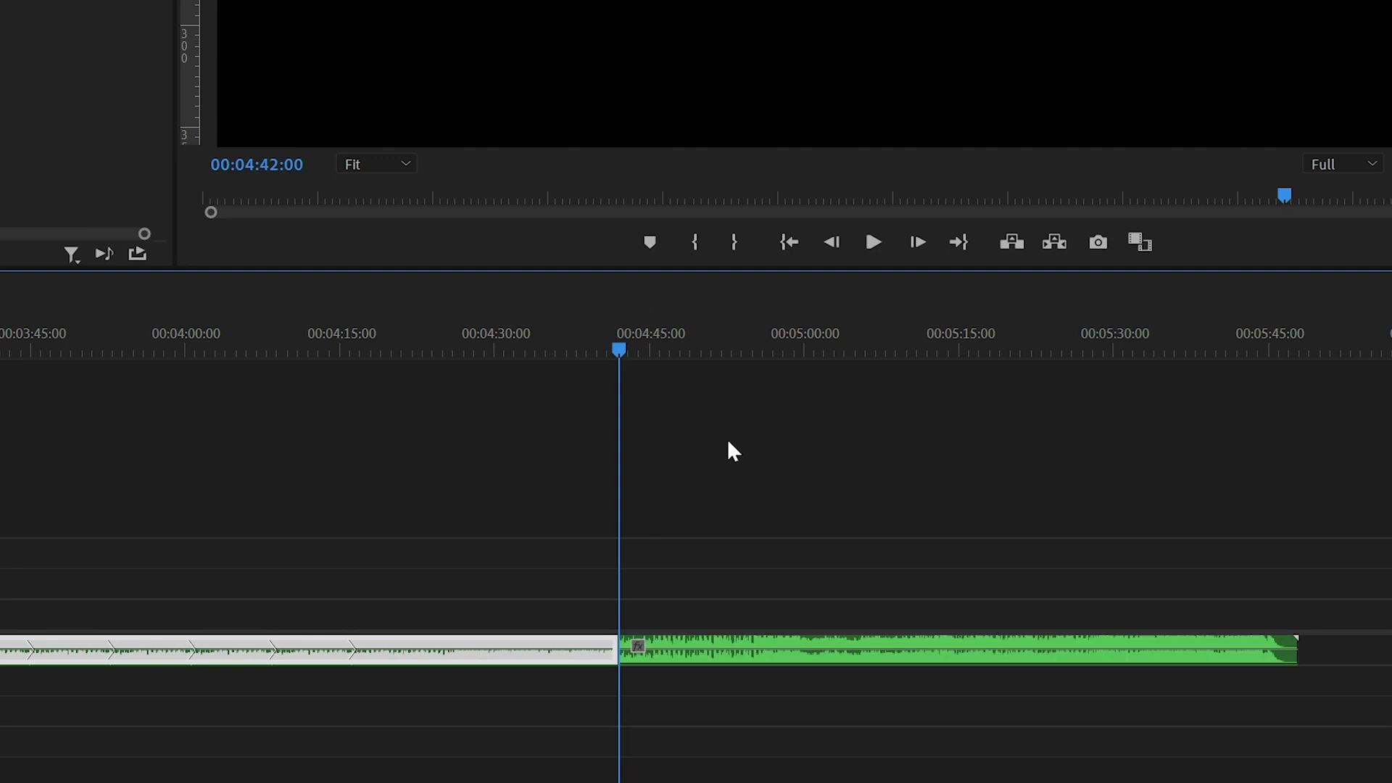
left_click_drag(668, 348, 772, 346)
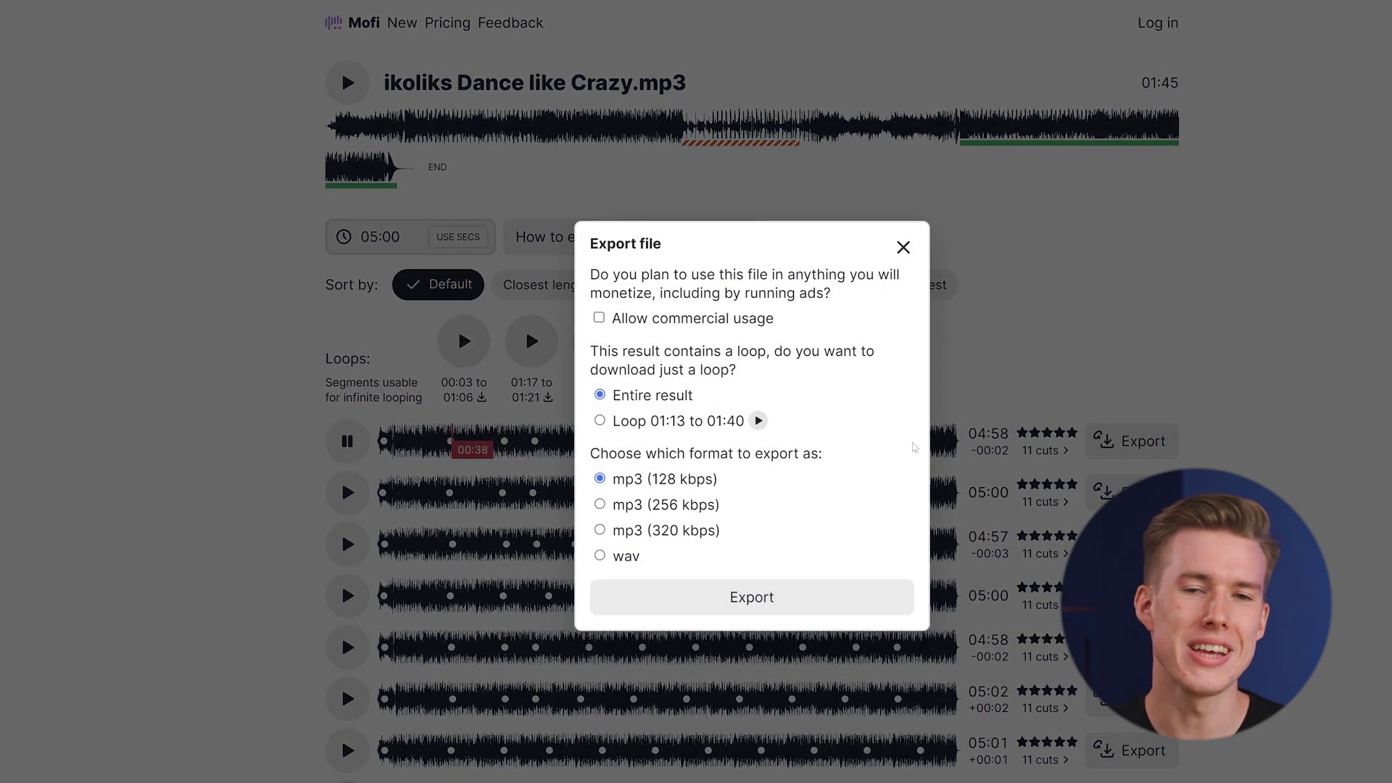
Step: Open the Export dialog for the top 04:58 remix with Entire result and mp3 (128 kbps)
left_click(752, 597)
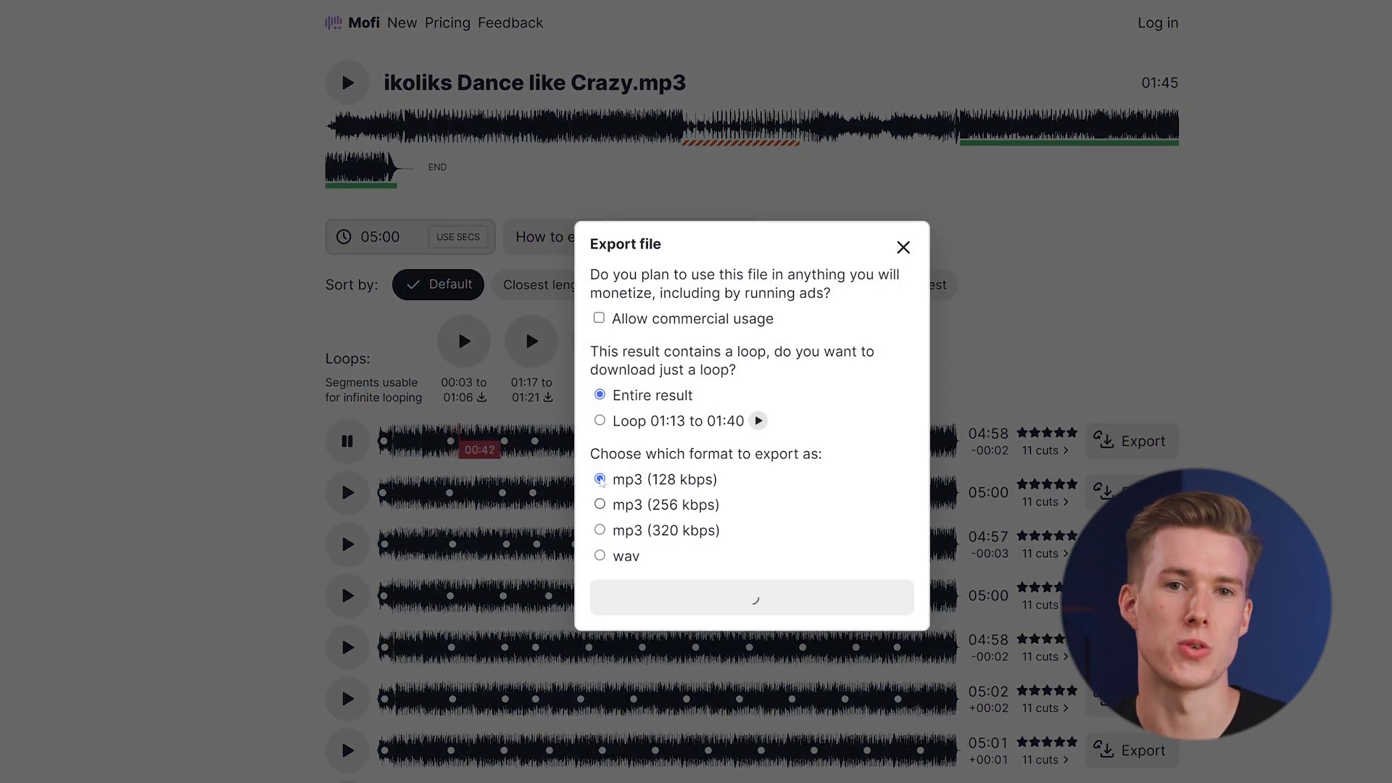